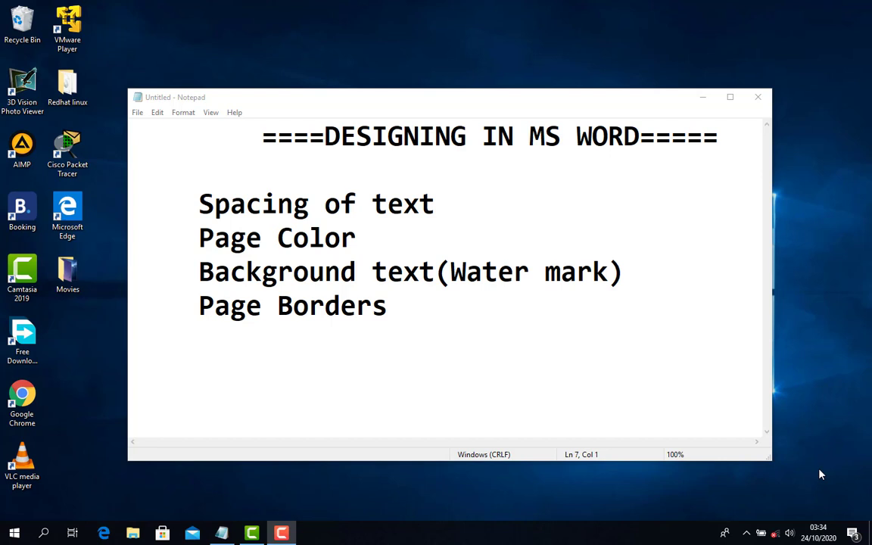
Minimize the open Notepad window and create a desktop folder named WordDesign.
click(703, 98)
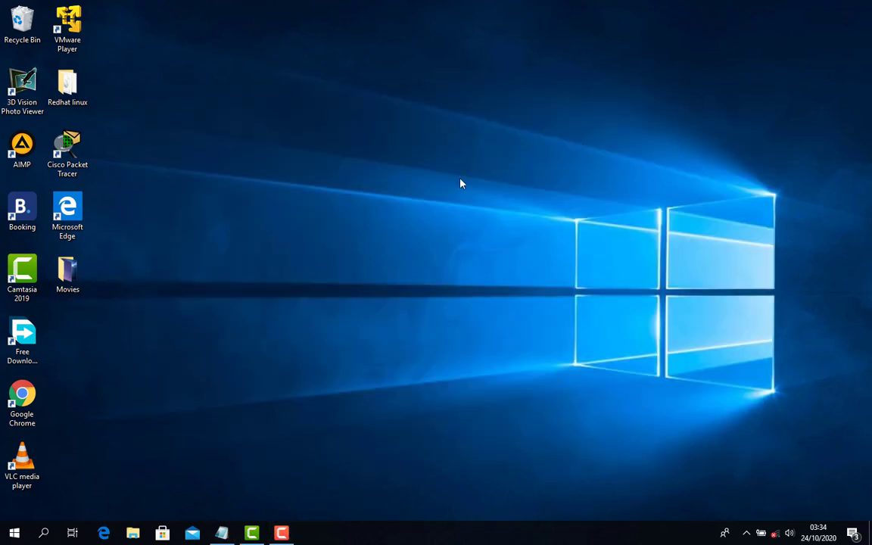
right_click(461, 183)
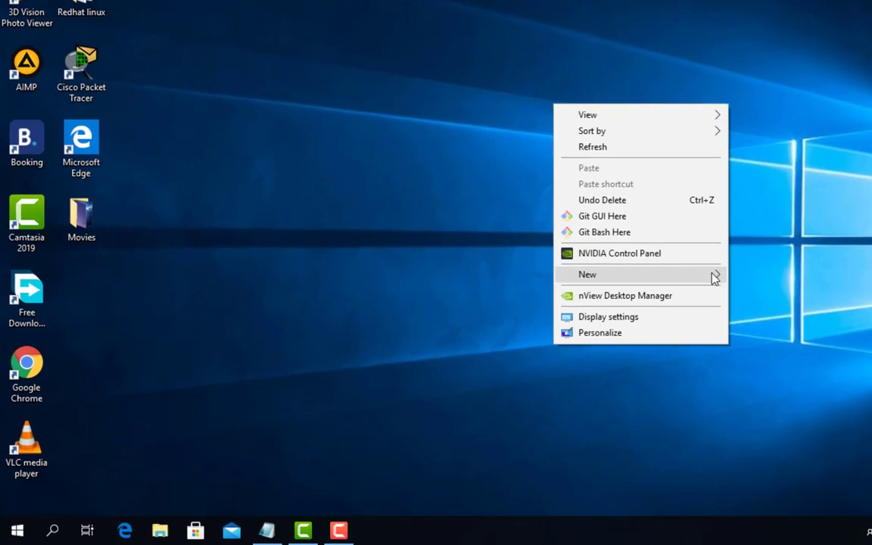
mouse_move(715, 277)
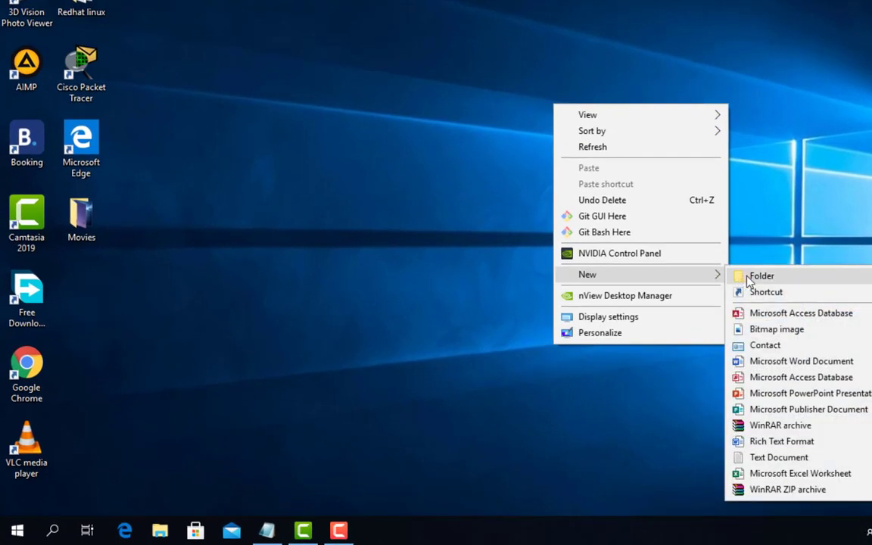
click(761, 277)
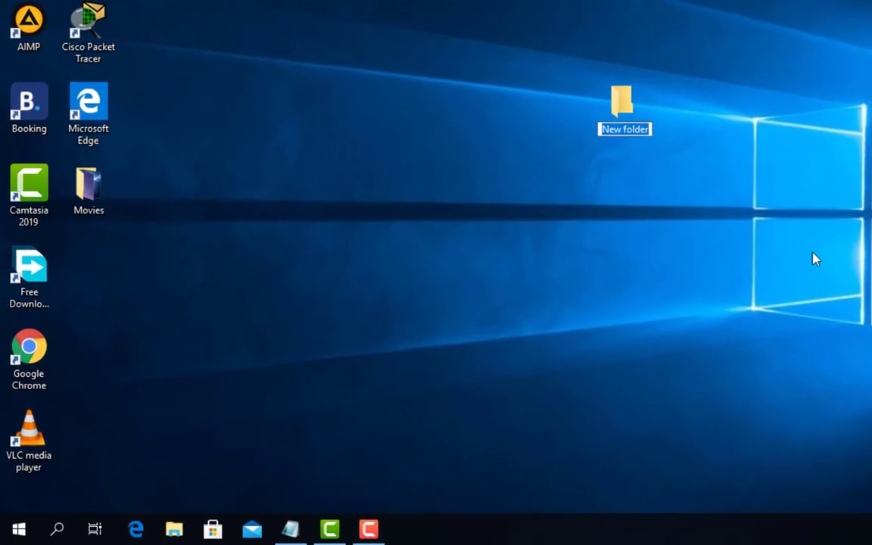
text(wORD)
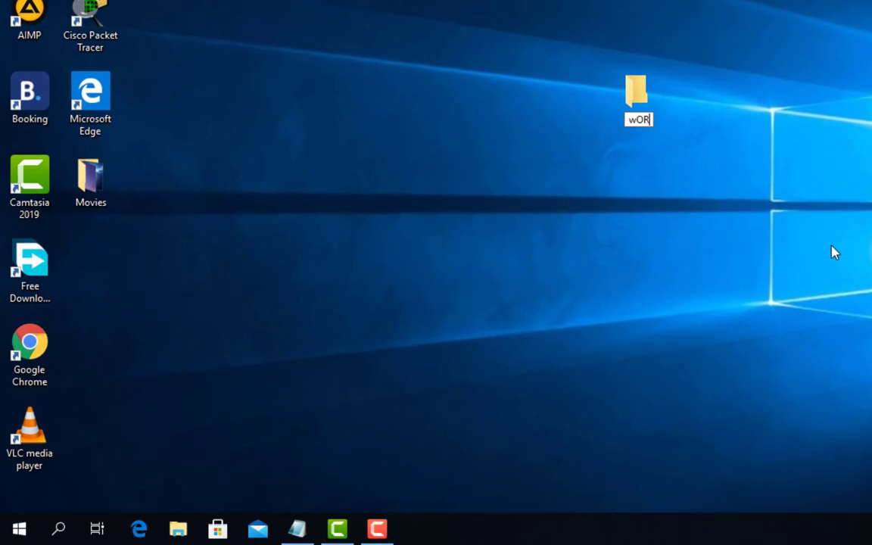
key(BackSpace)
key(BackSpace)
key(BackSpace)
key(BackSpace)
text(WordDesign)
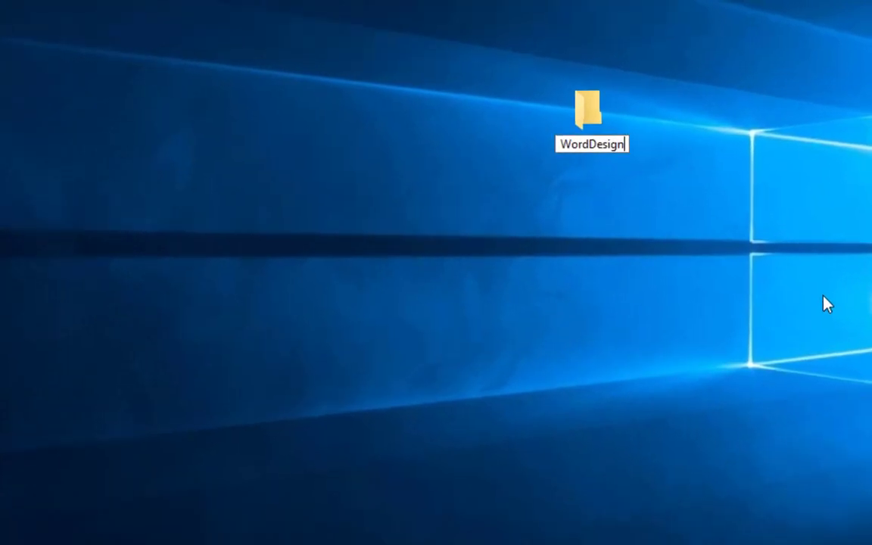
key(Return)
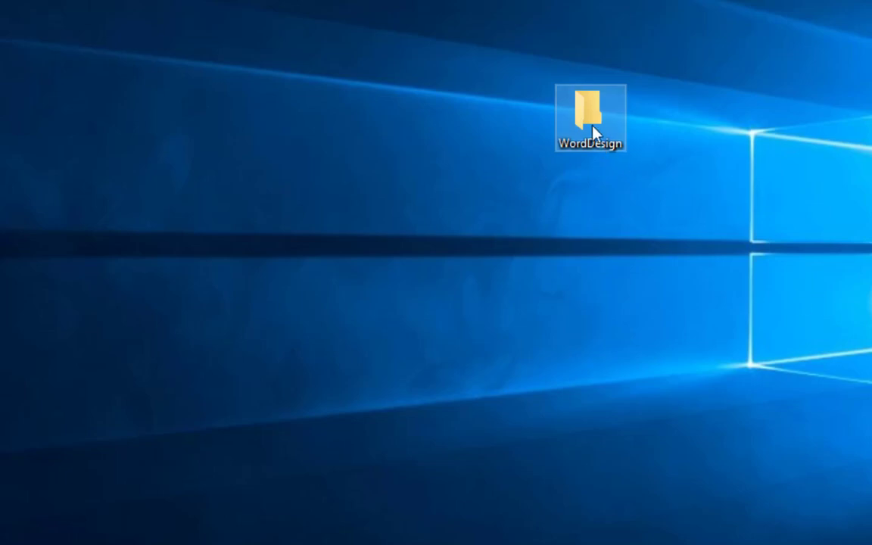
Move the WordDesign folder to the desktop spot directly below the Movies folder.
drag(566, 130, 161, 264)
drag(280, 221, 82, 260)
click(217, 274)
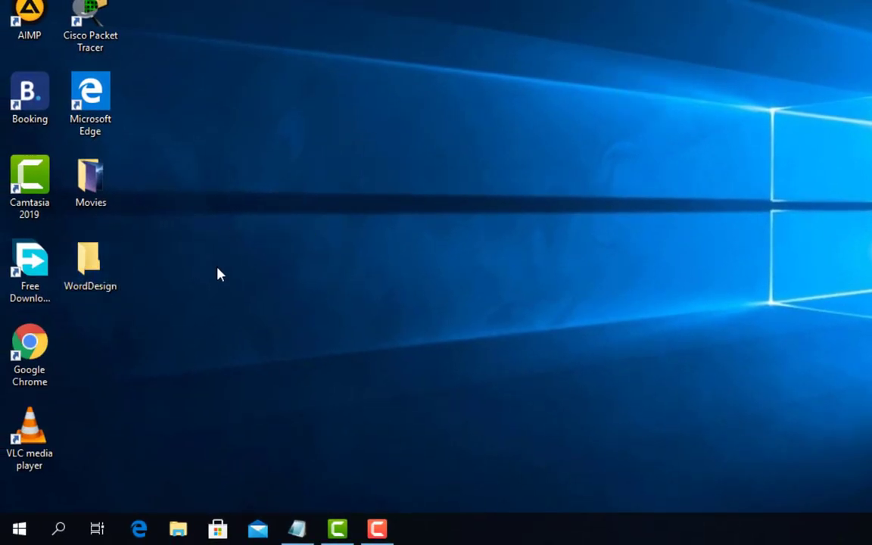
Open Microsoft Word and create a blank document.
key(super)
text(word)
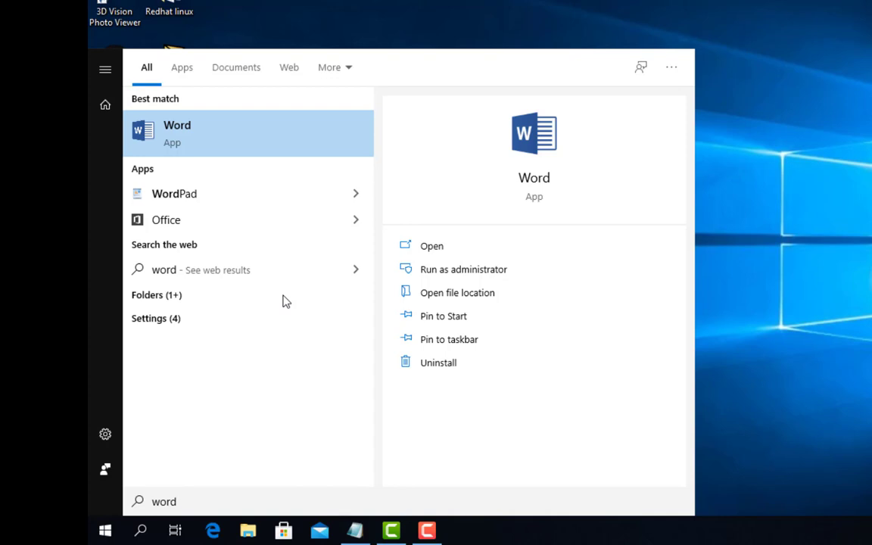
key(Return)
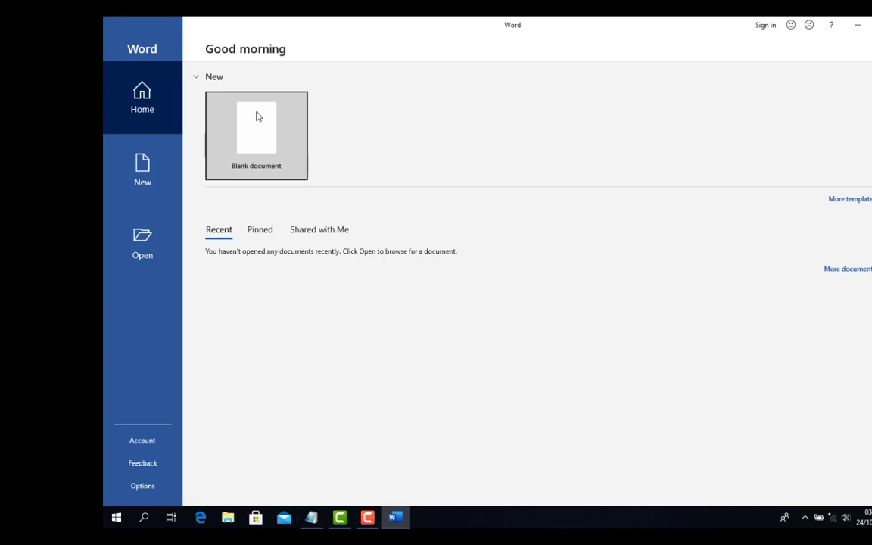
click(259, 122)
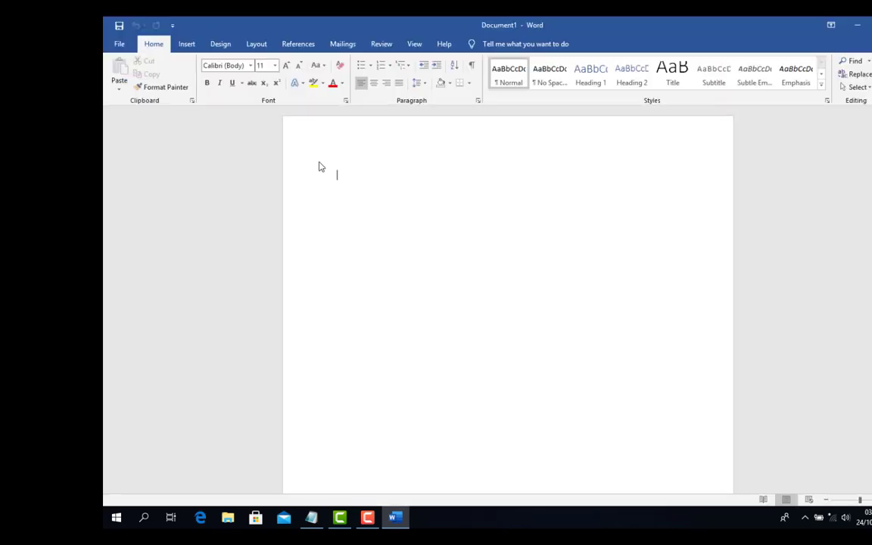
Fill the blank page with sample paragraphs using the =rand() function.
click(319, 163)
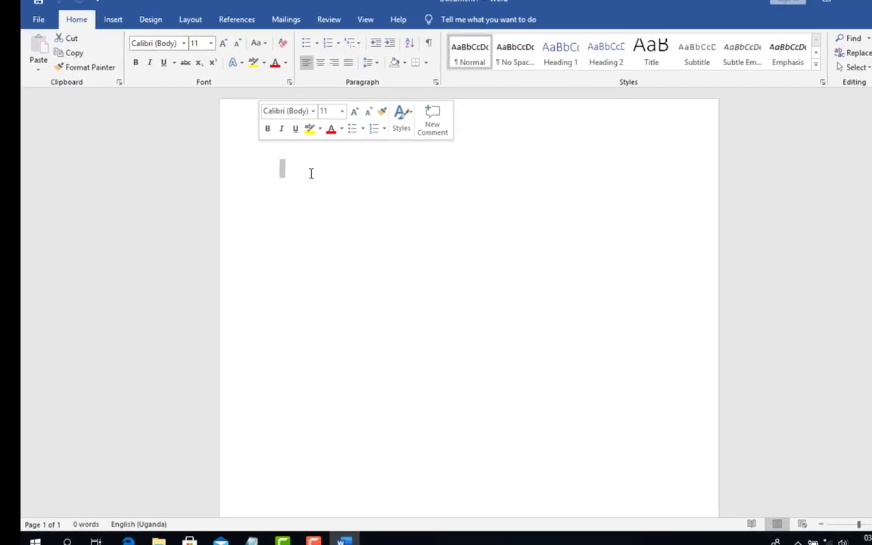
click(311, 174)
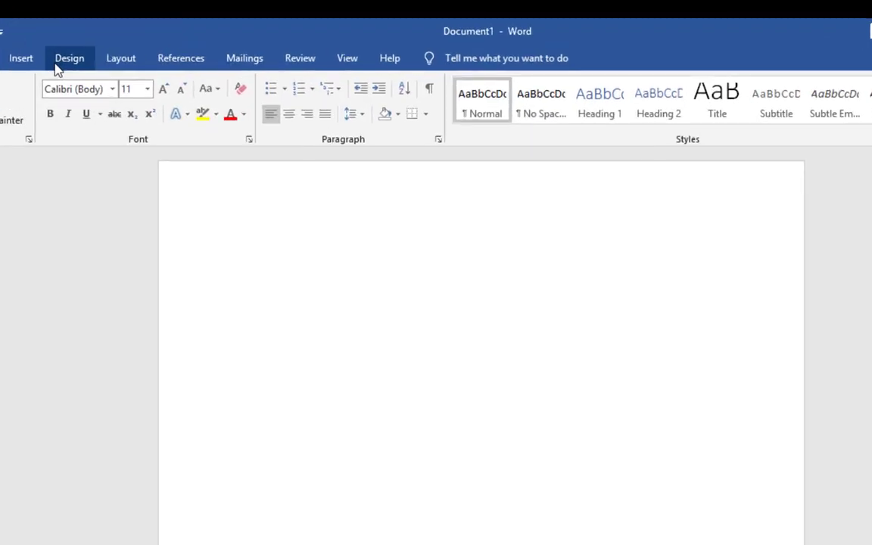
click(74, 59)
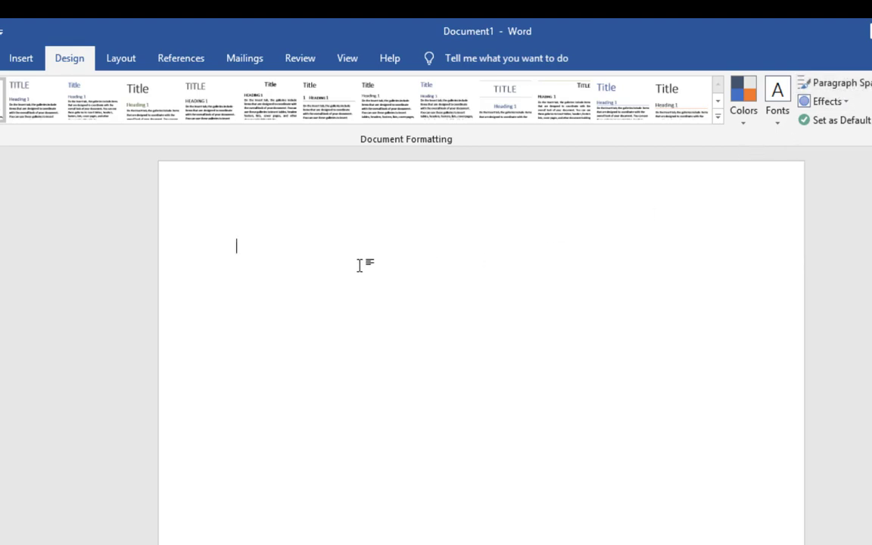
text(=rand())
key(Return)
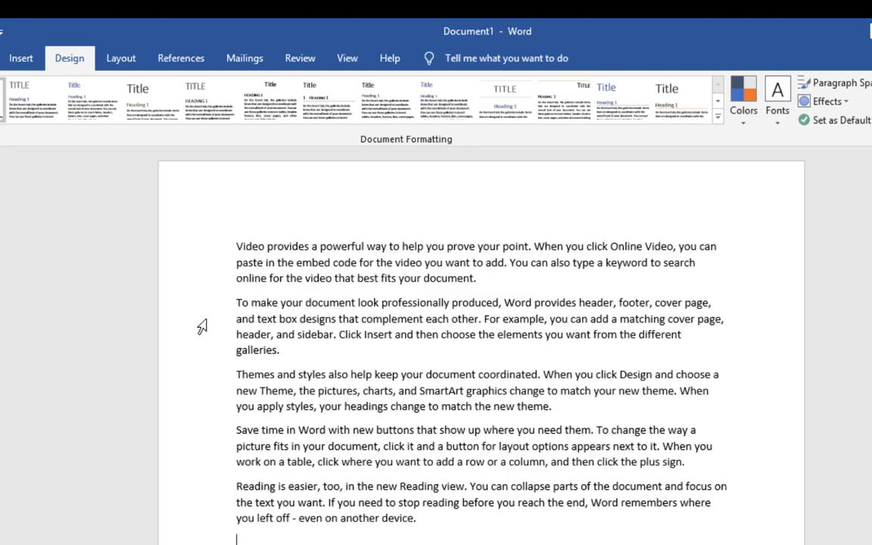
Add the title line "Designing in ms word" above the first sample paragraph.
click(238, 245)
key(Return)
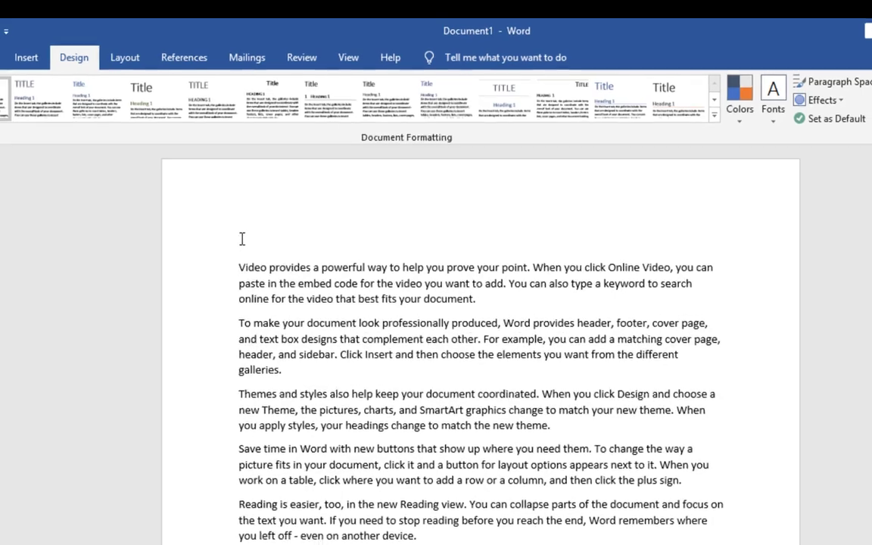
text(desig)
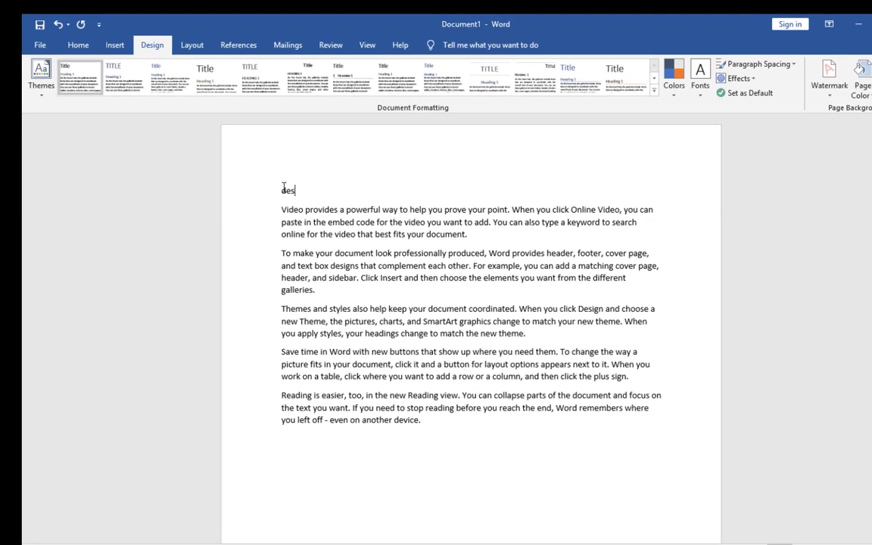
text(ning in ms word)
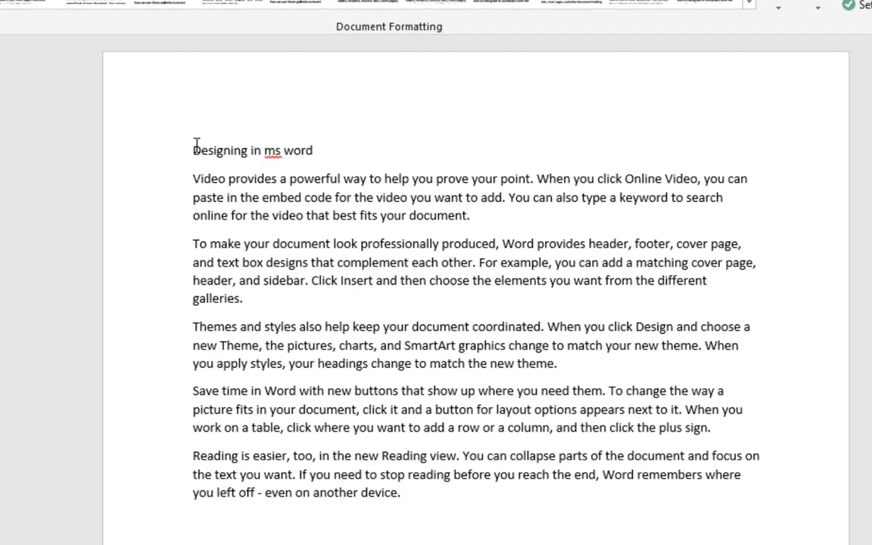
Make the title line bold and change its case to UPPERCASE.
drag(331, 142, 215, 143)
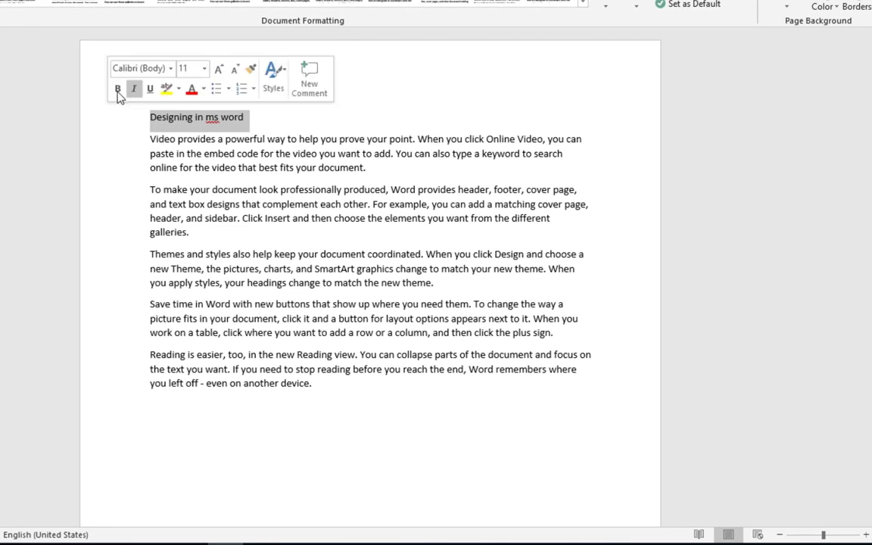
click(117, 90)
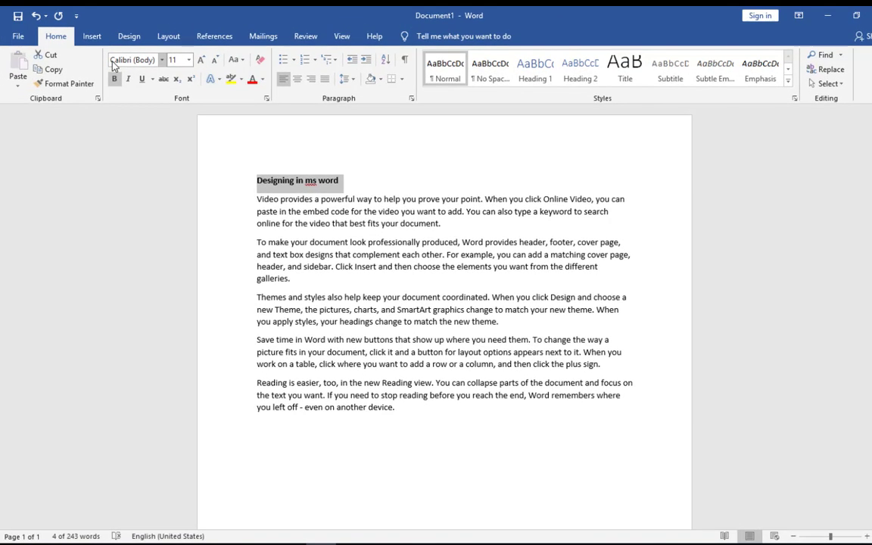
click(235, 61)
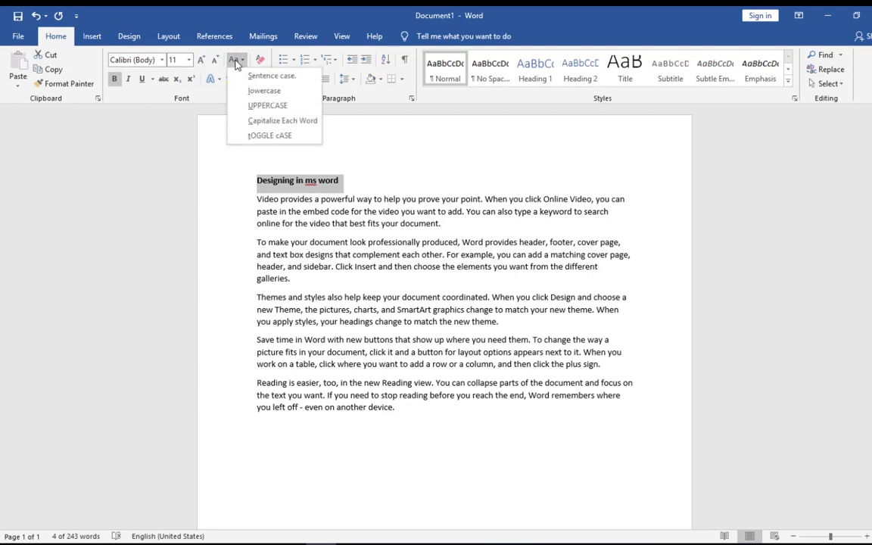
click(250, 106)
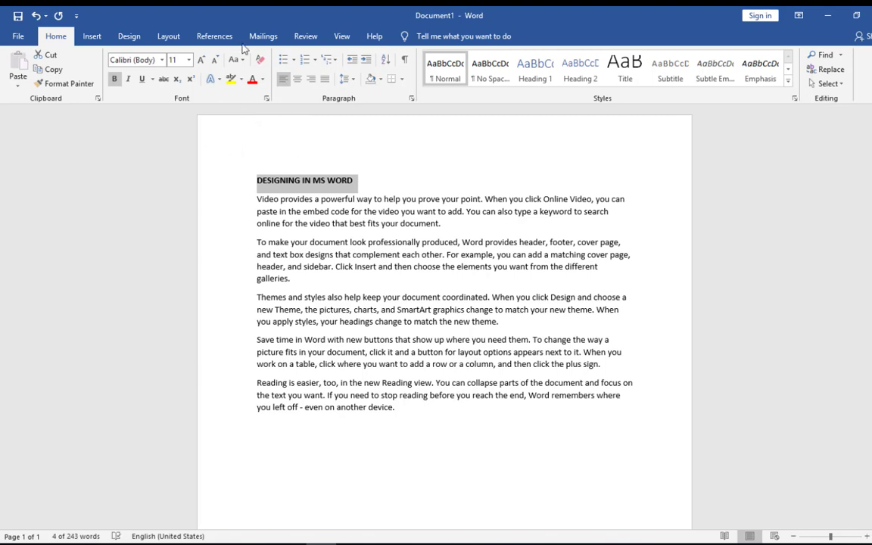
Set the title's font size to 28.
click(202, 60)
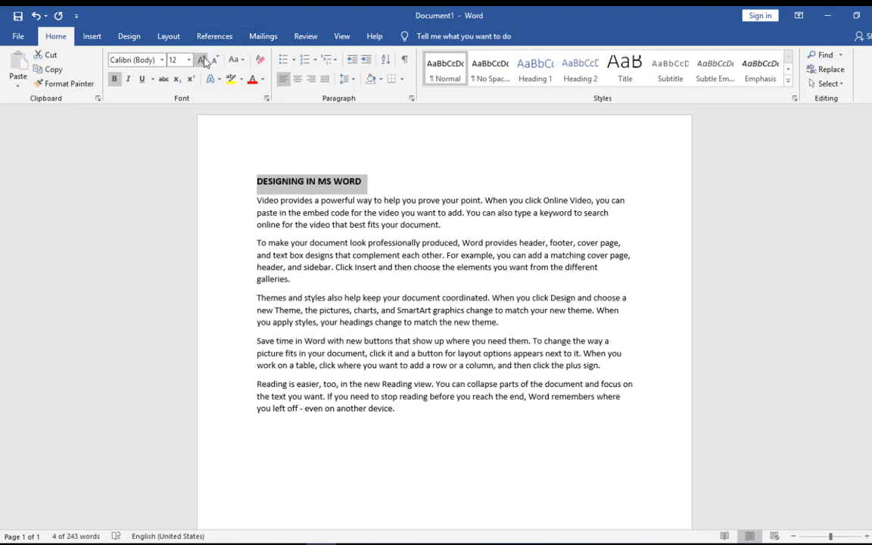
click(203, 60)
click(203, 59)
click(202, 59)
click(203, 60)
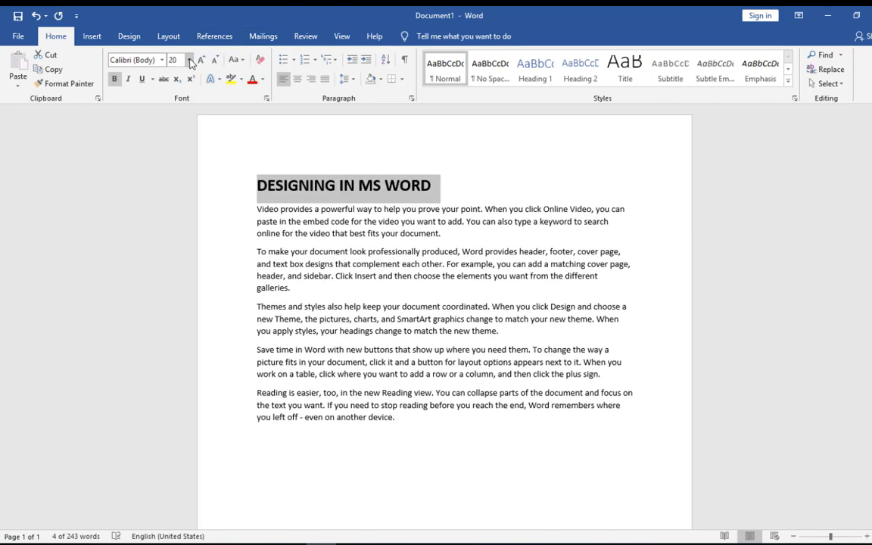
click(189, 60)
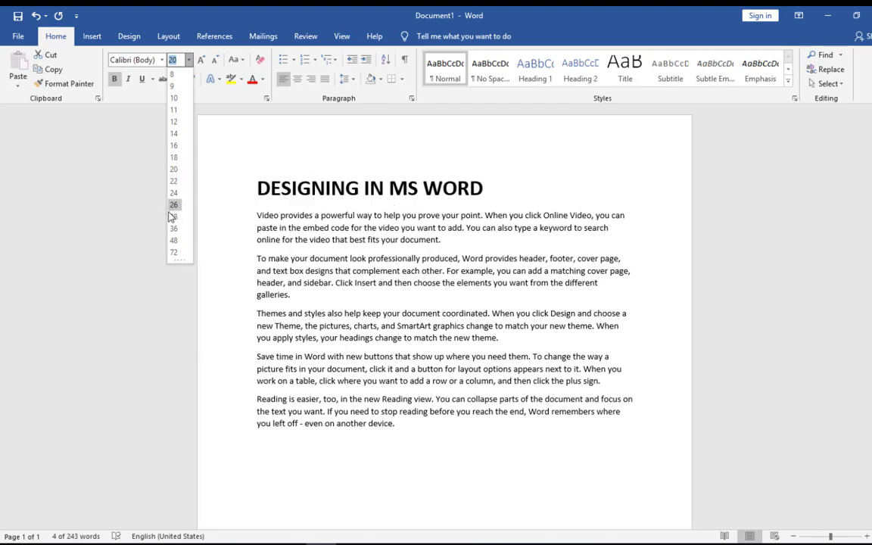
click(173, 217)
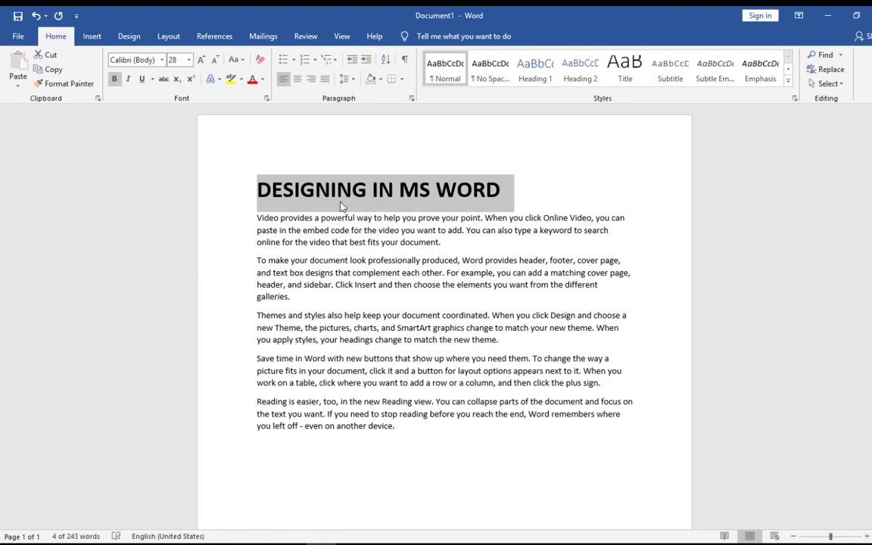
click(526, 197)
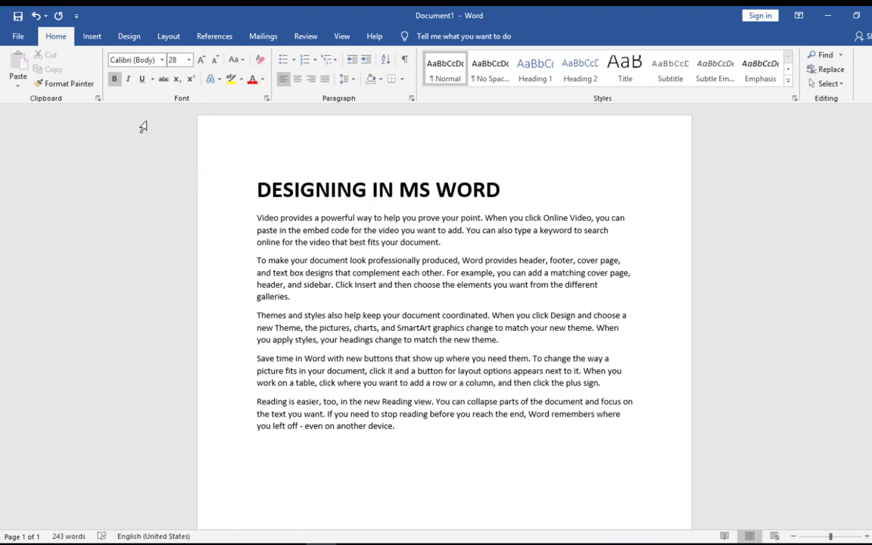
Increase the font size of all body paragraphs below the title to 14.
click(127, 42)
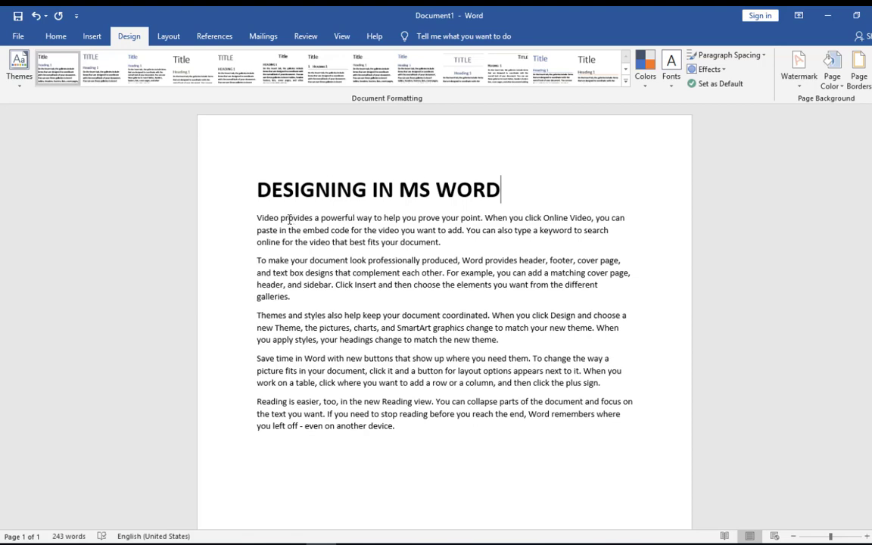
drag(257, 217, 426, 471)
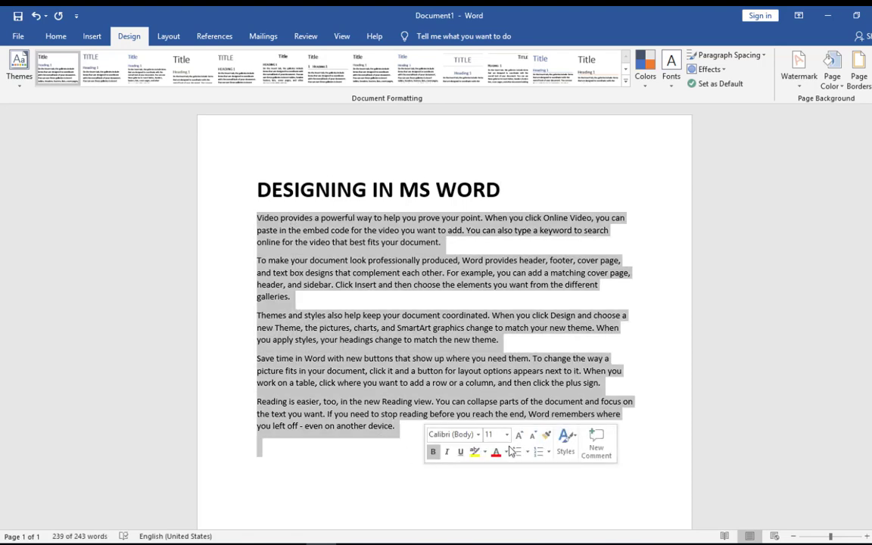
click(518, 435)
click(519, 435)
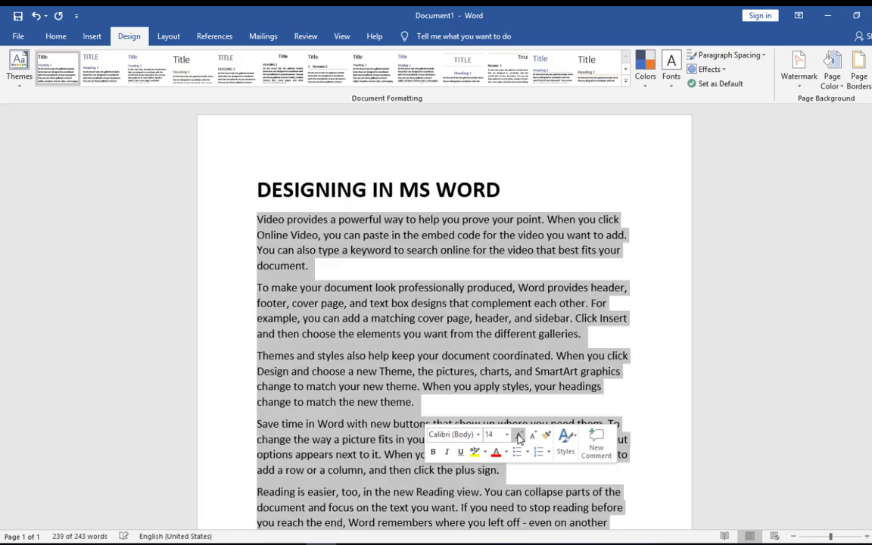
click(363, 382)
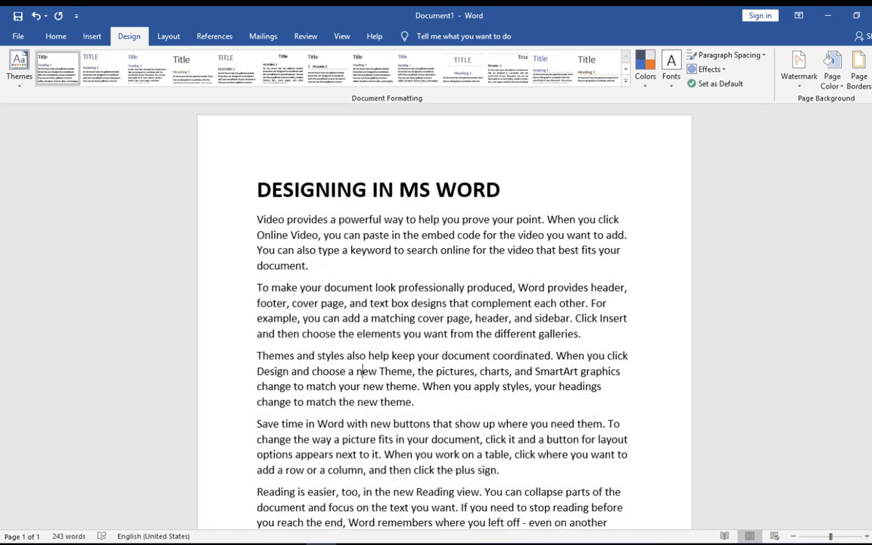
Insert blank lines after the last paragraph until the document continues onto a second page.
scroll(866, 224, down, 5)
scroll(865, 224, down, 2)
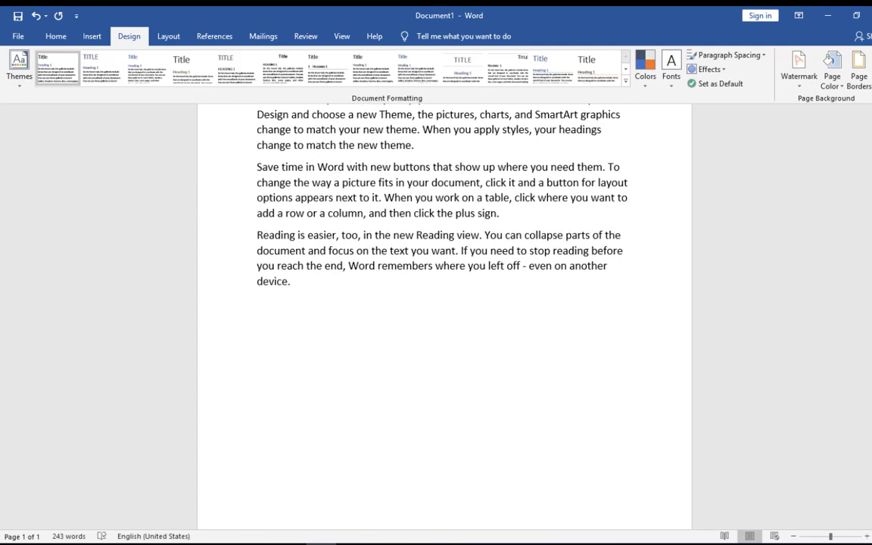
scroll(444, 310, up, 6)
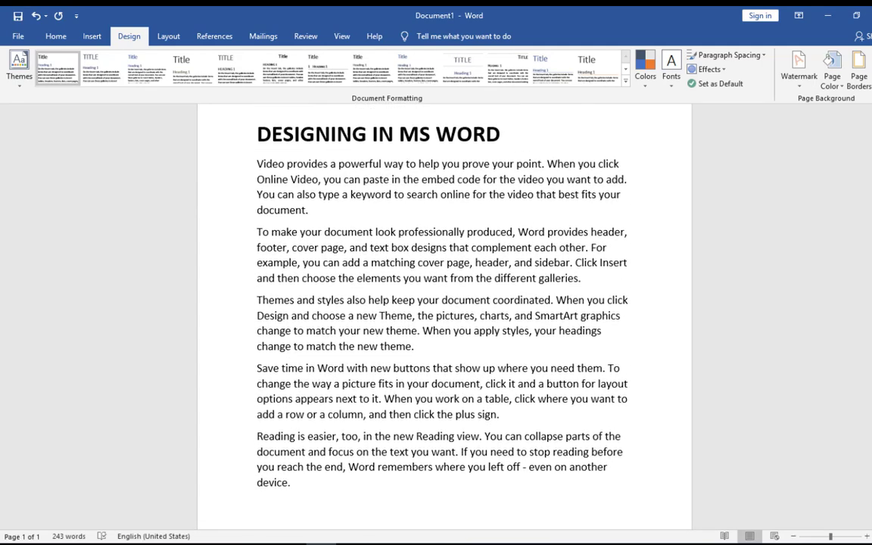
scroll(785, 320, down, 4)
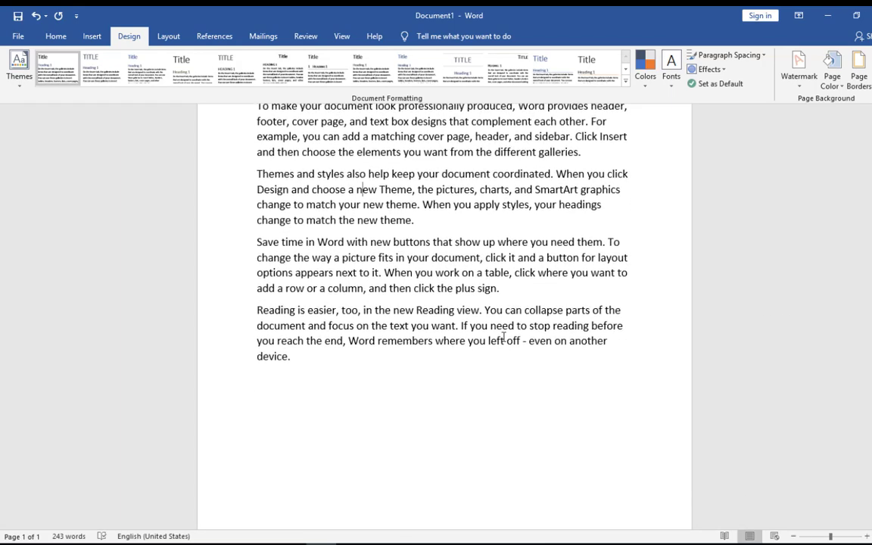
click(301, 357)
key(Return)
key(Return)
key(Return)
key(Return)
key(Return)
key(Return)
key(Return)
key(Return)
key(Return)
key(Return)
key(Return)
key(Return)
key(Return)
key(Return)
key(Return)
key(Return)
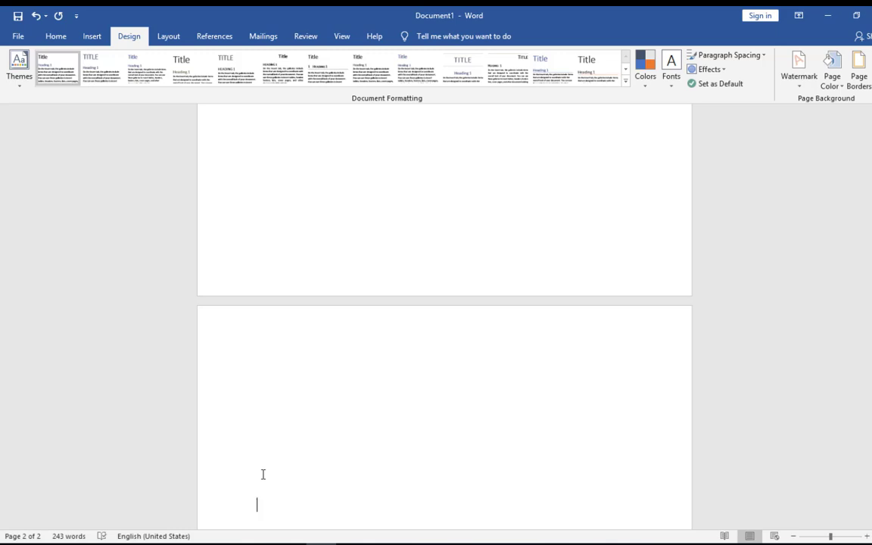
Add more blank lines at the end of the document until it continues onto a third page.
key(Return)
key(Return)
key(Return)
key(Return)
key(Return)
key(Return)
key(Return)
key(Return)
key(Return)
key(Return)
key(Return)
key(Return)
key(Return)
key(Return)
key(Return)
key(Return)
key(Return)
key(Return)
key(Return)
key(Return)
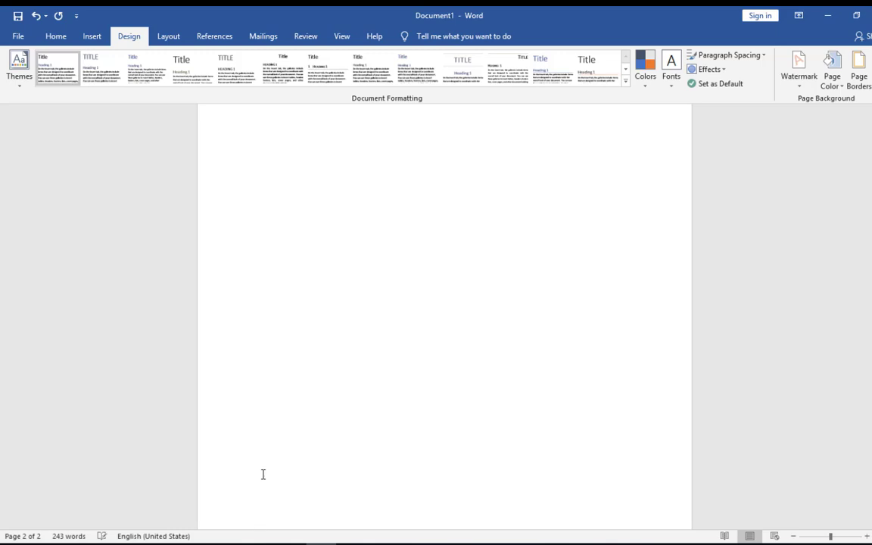
key(Return)
key(Return)
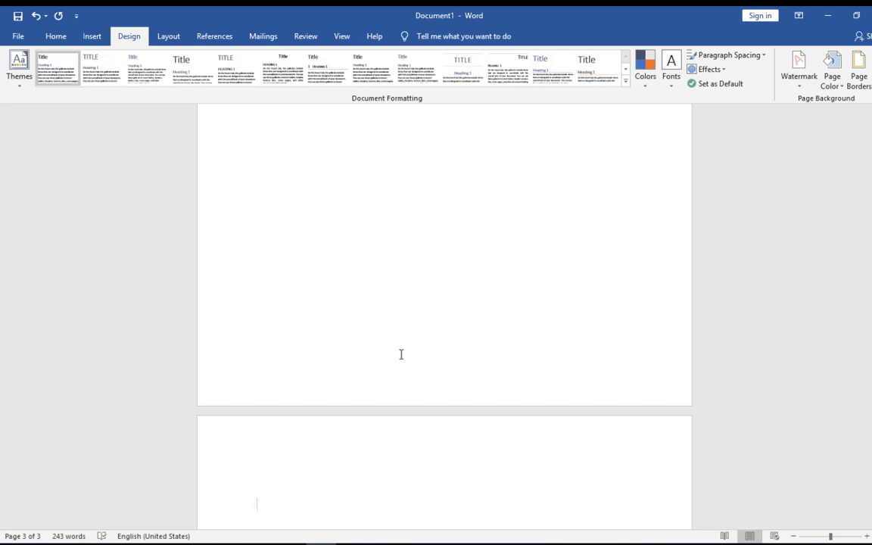
Insert centered page numbers at the bottom of the pages using the Plain Number 2 design and return to the body text.
click(94, 35)
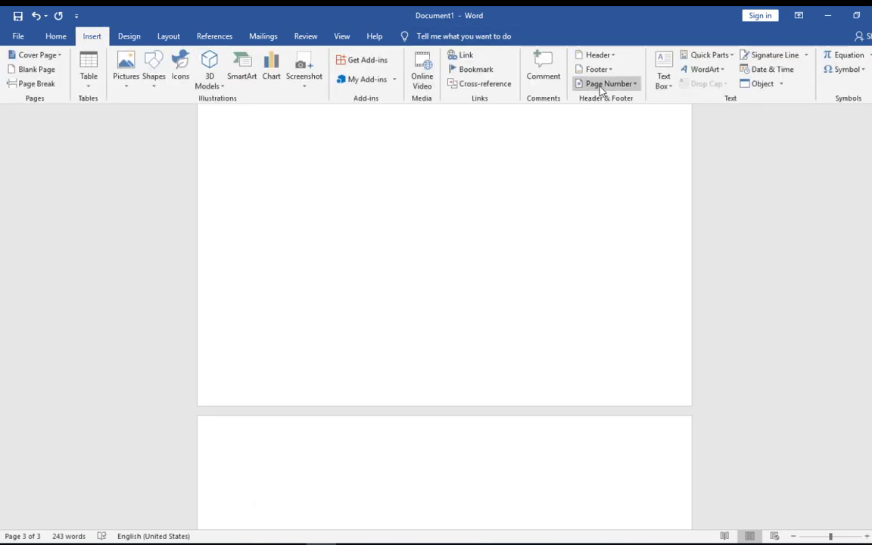
click(602, 85)
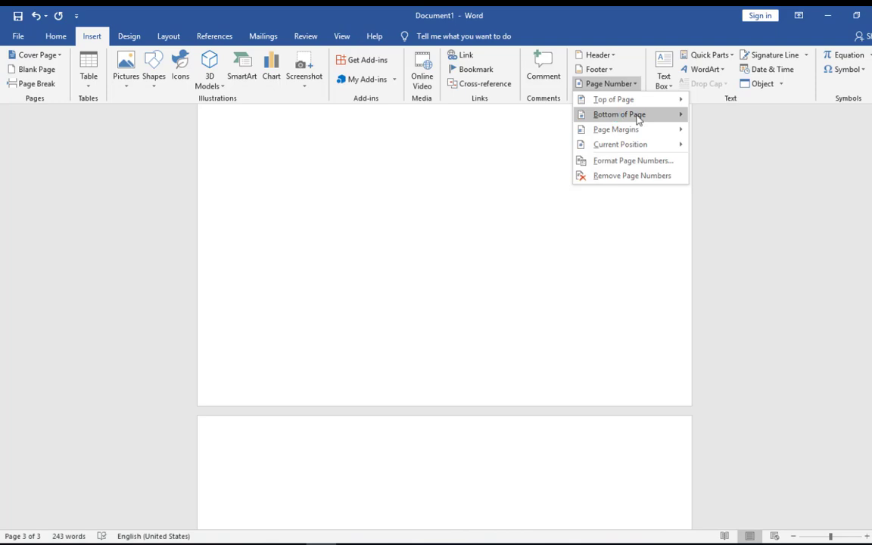
mouse_move(641, 120)
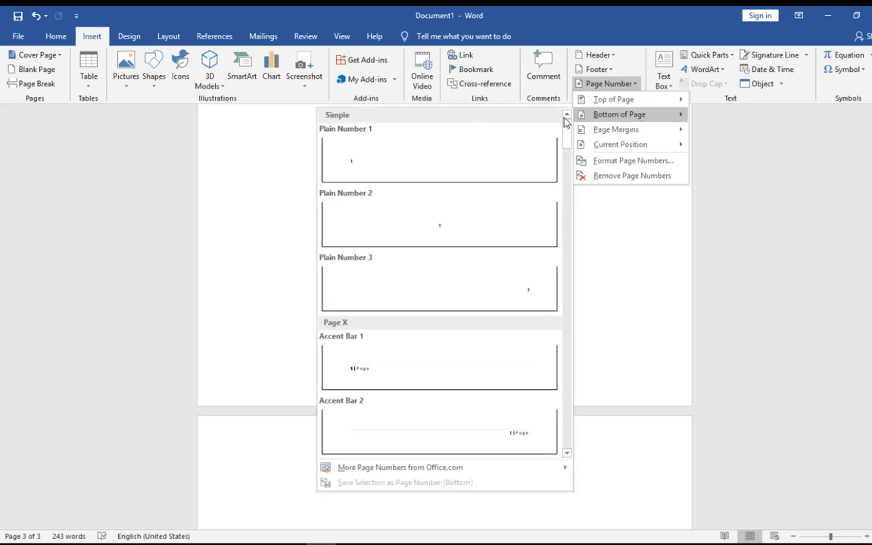
click(433, 218)
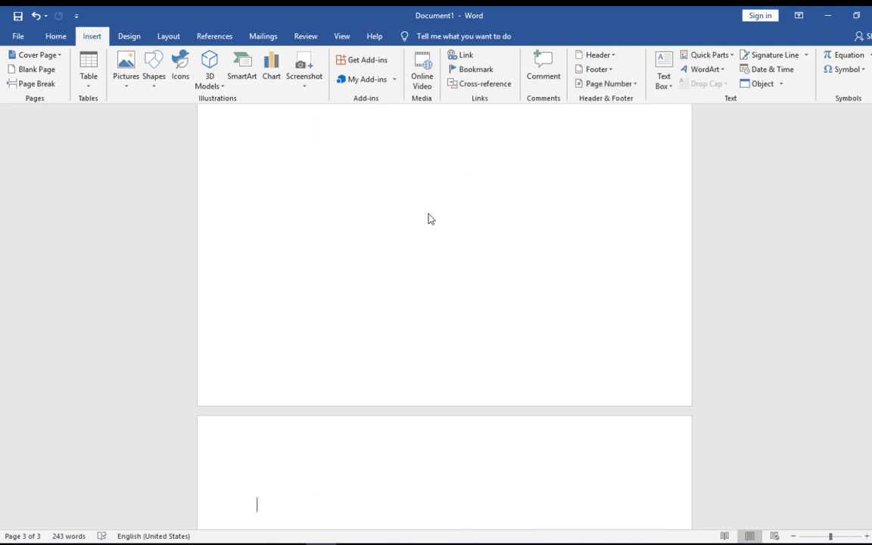
double_click(479, 237)
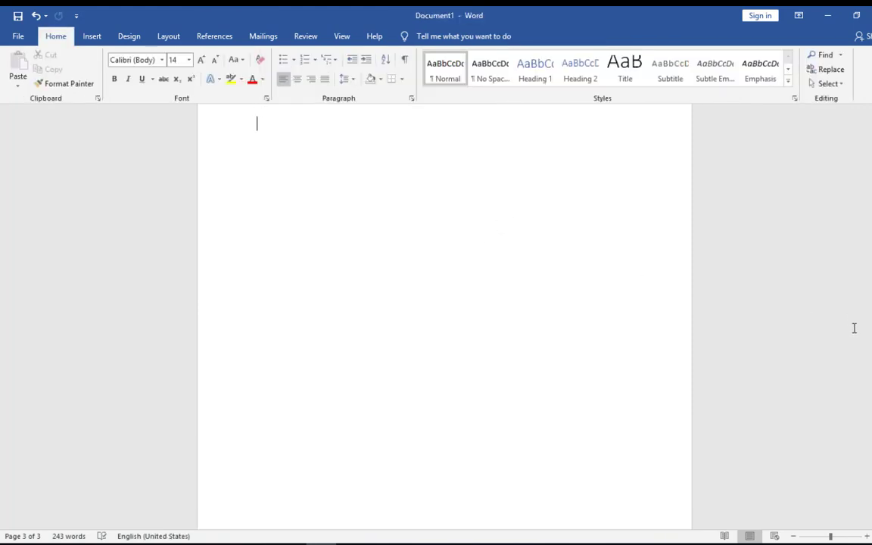
drag(871, 458, 871, 467)
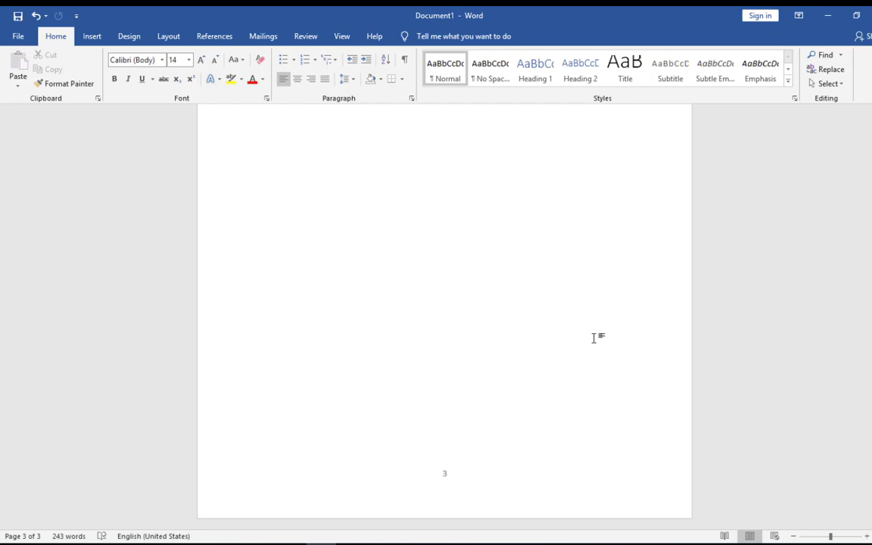
drag(871, 497, 871, 175)
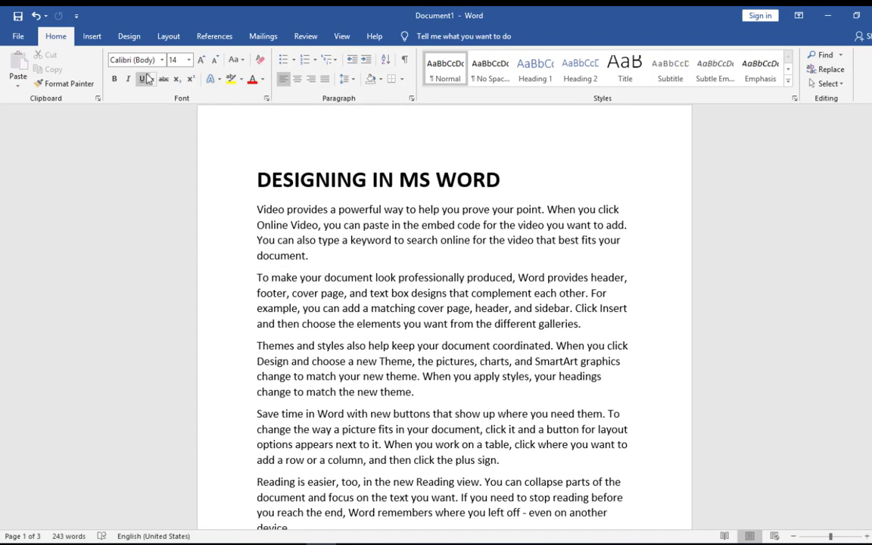
Set up a custom text watermark with the text DESIGN IN MS WORD.
click(127, 42)
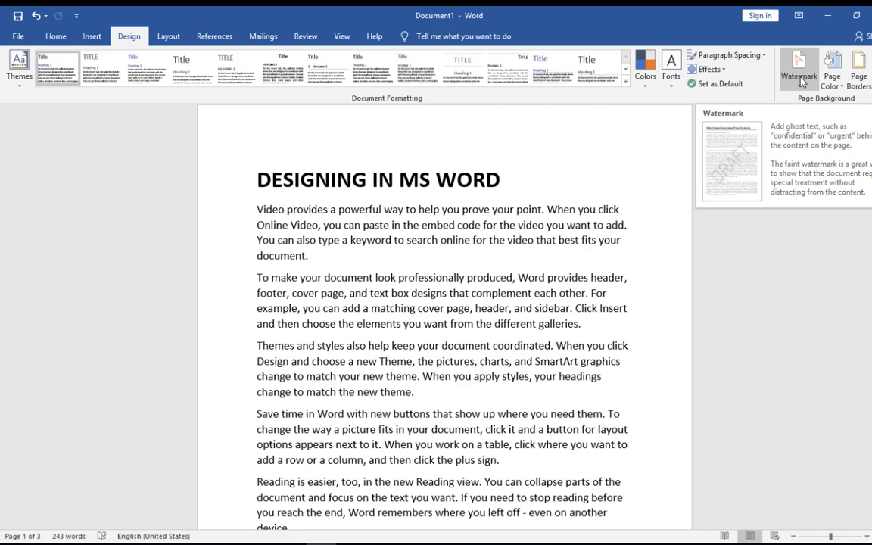
click(800, 72)
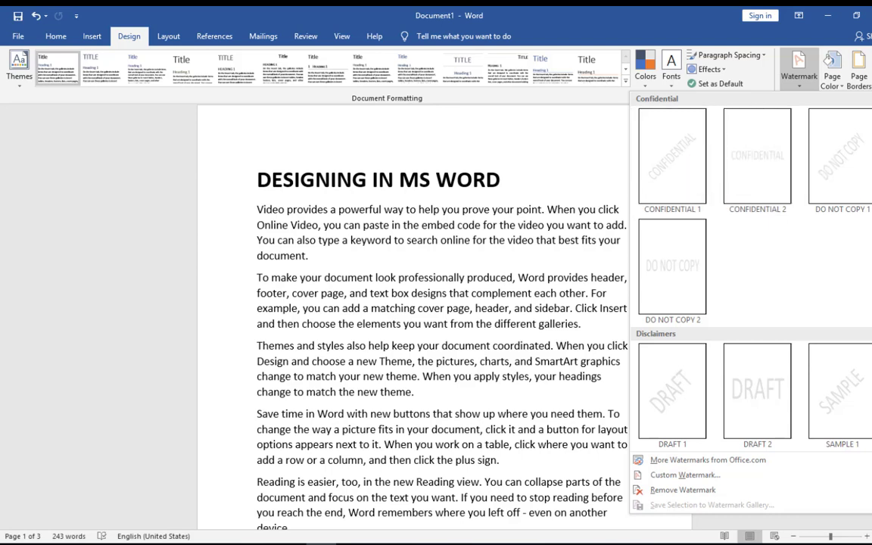
scroll(749, 280, down, 5)
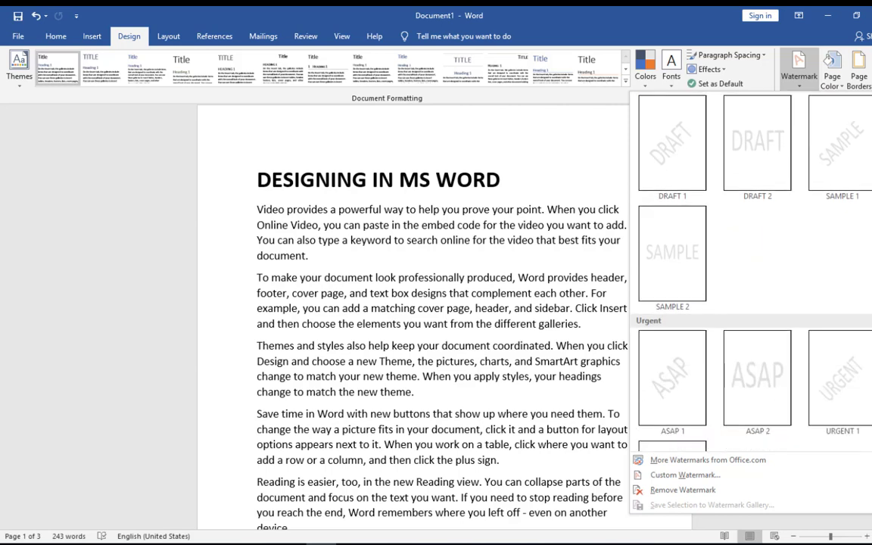
scroll(749, 280, down, 1)
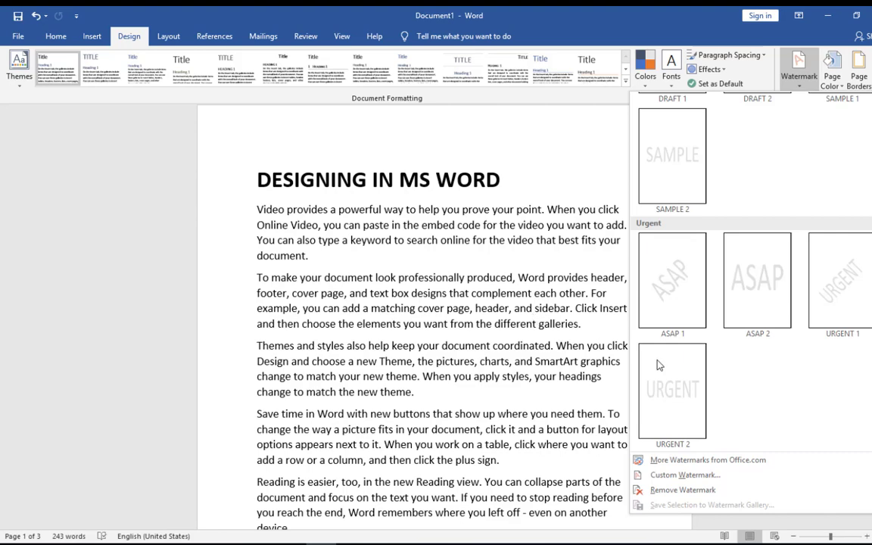
click(664, 474)
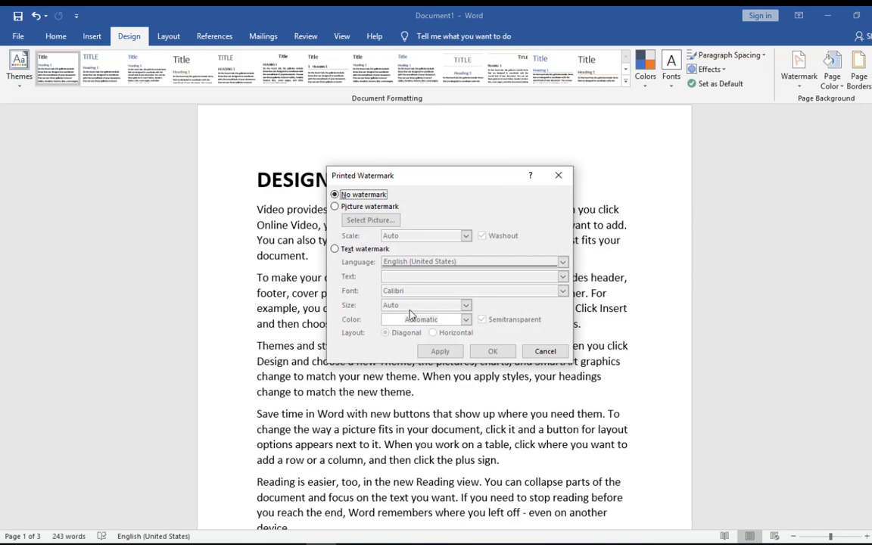
click(335, 249)
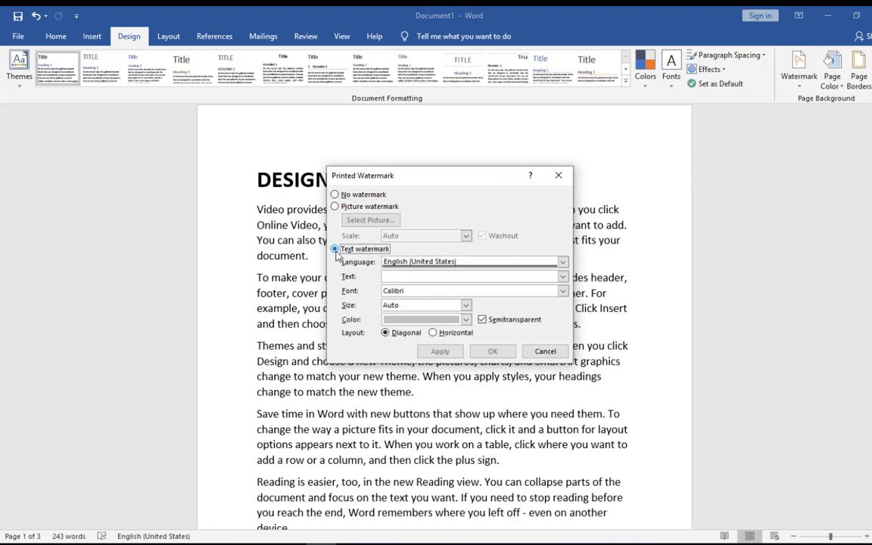
click(398, 277)
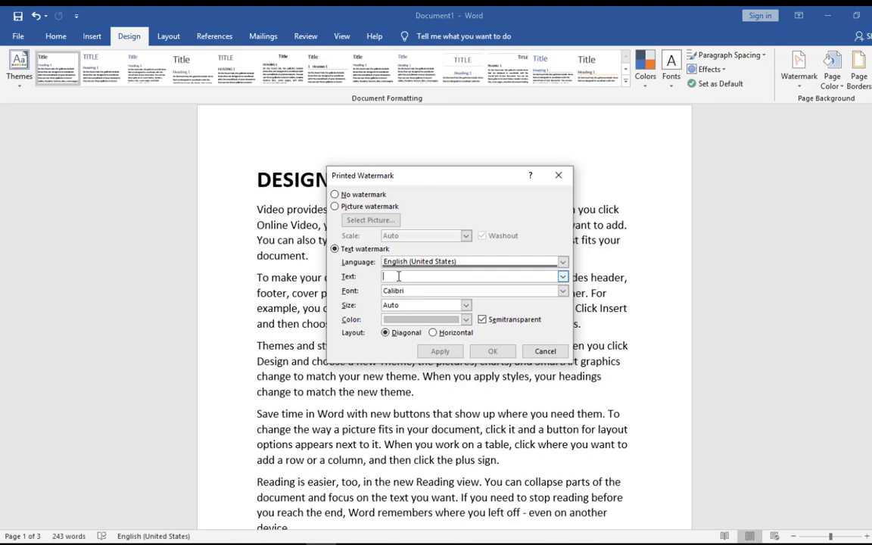
text(DES)
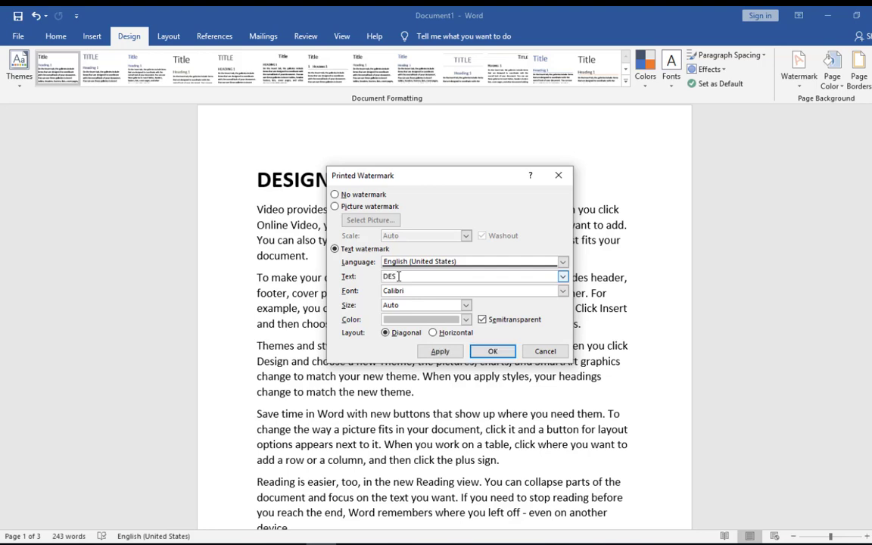
text(IGN IN MS WORD)
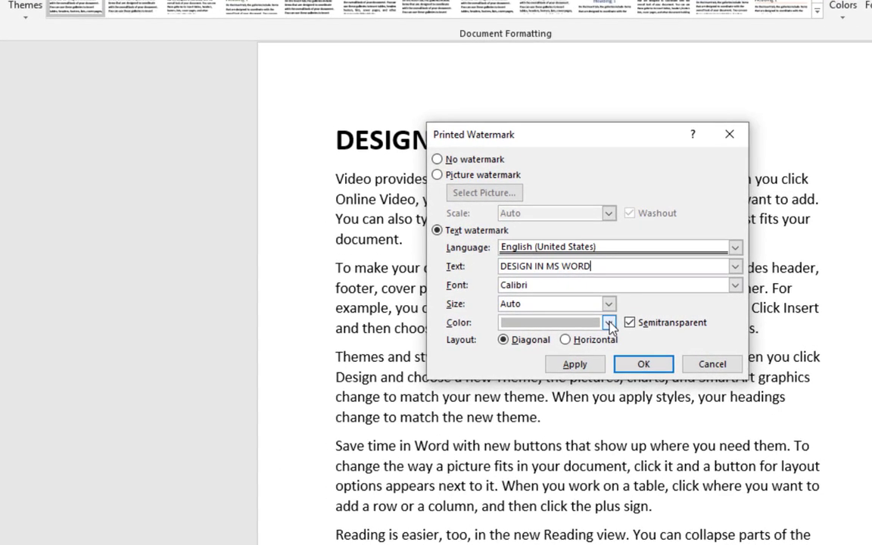
Set the watermark color to standard red, apply it to the document and close the watermark settings.
click(611, 324)
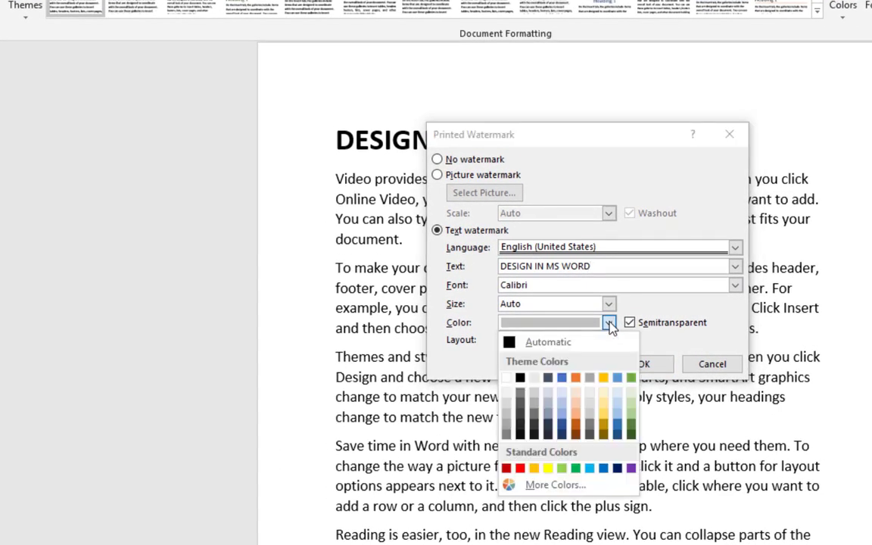
click(520, 470)
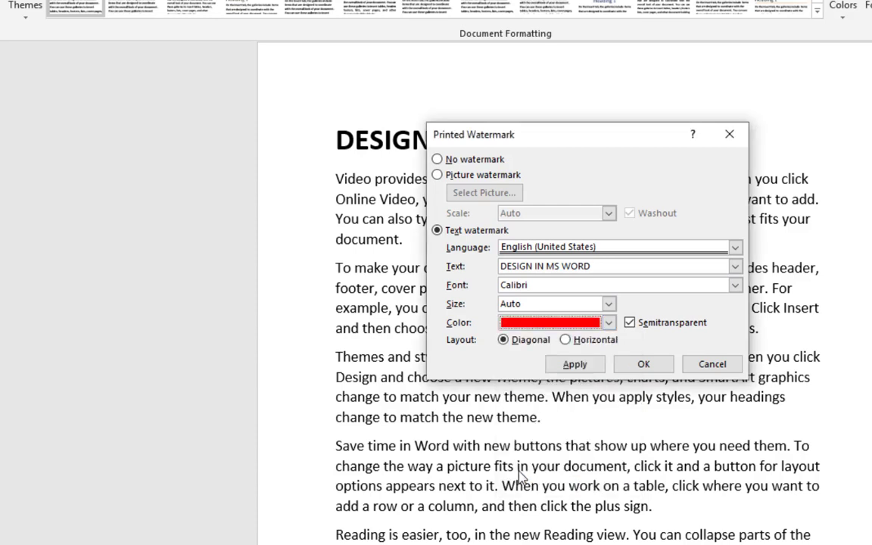
click(577, 365)
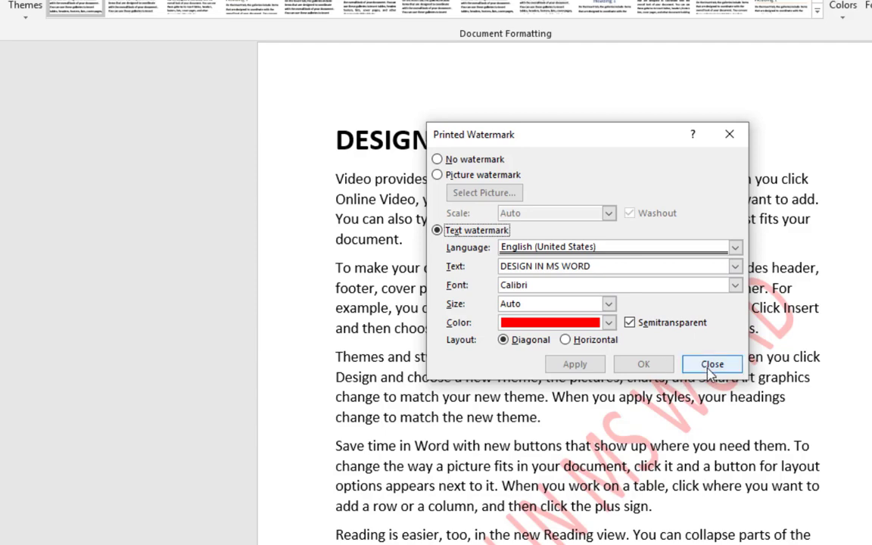
click(712, 367)
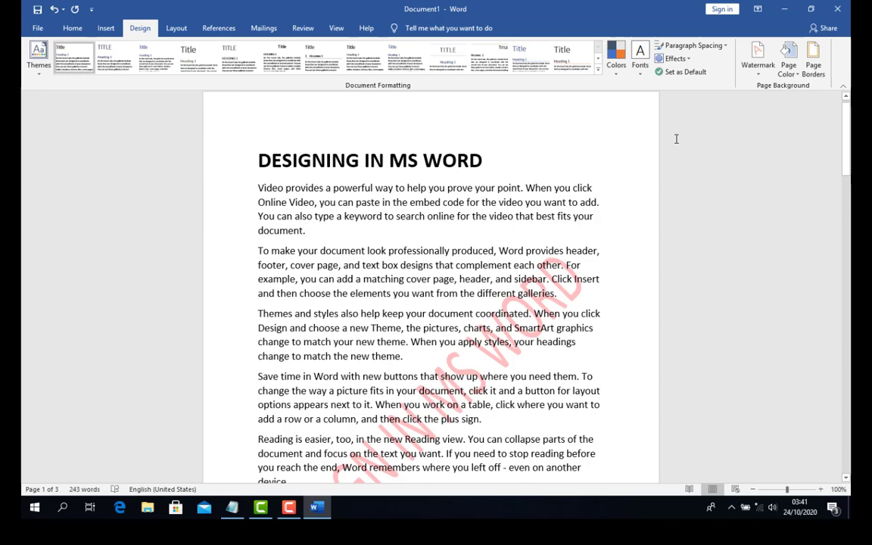
Set the page color to a light blue-gray theme shade.
click(629, 150)
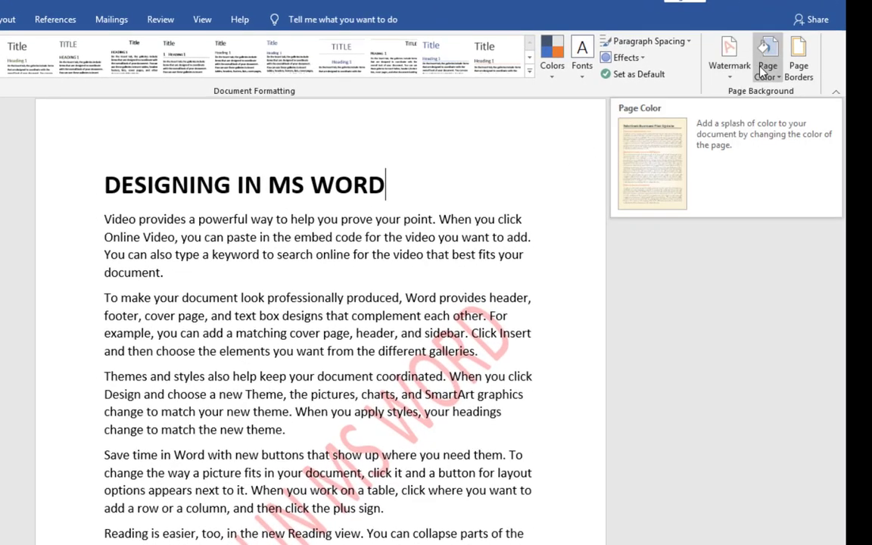
click(765, 72)
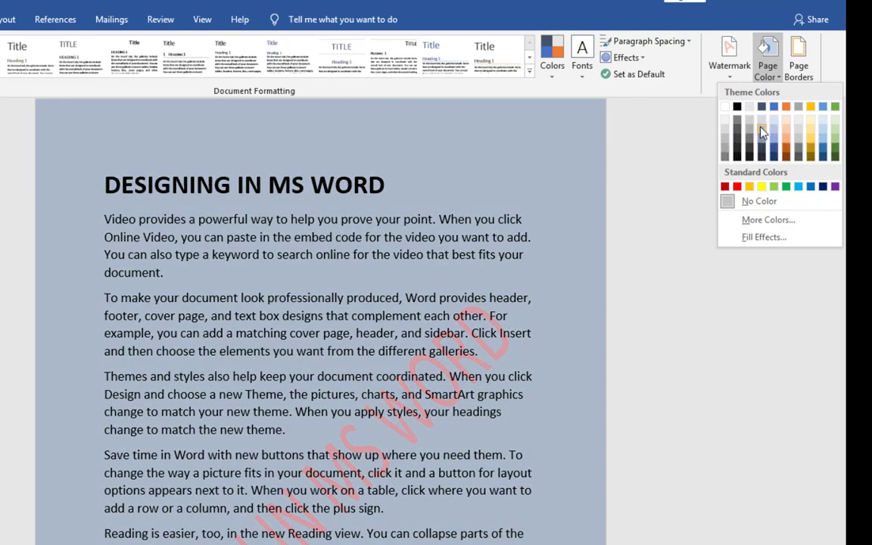
click(762, 133)
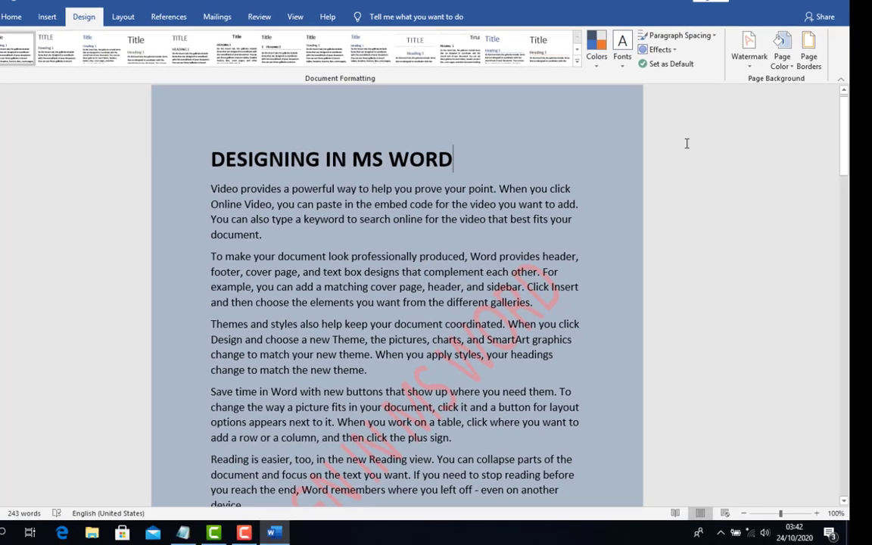
Change the page color to Gray, Accent 3, Lighter 80%.
click(748, 60)
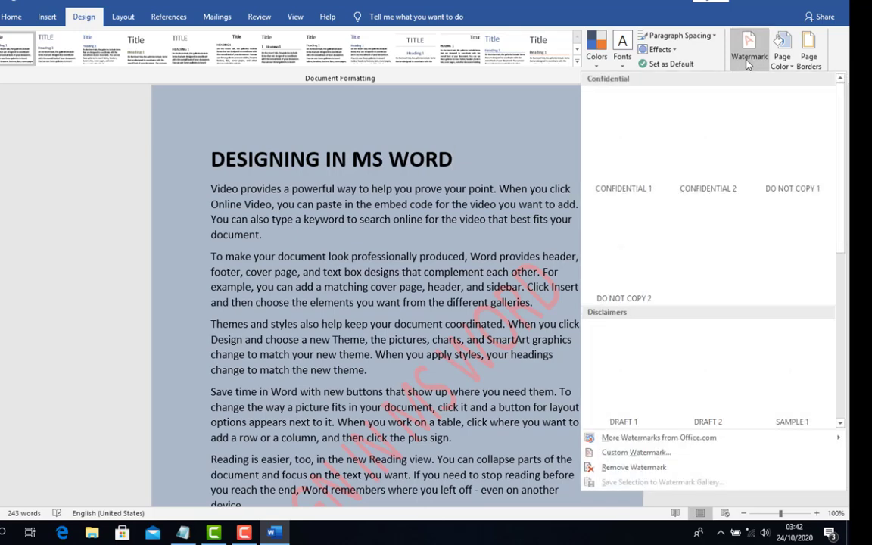
click(782, 59)
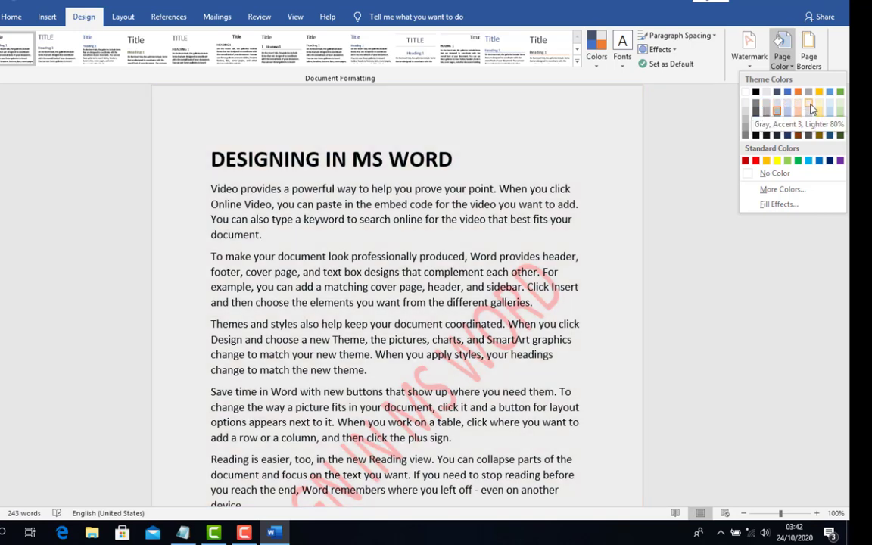
click(812, 108)
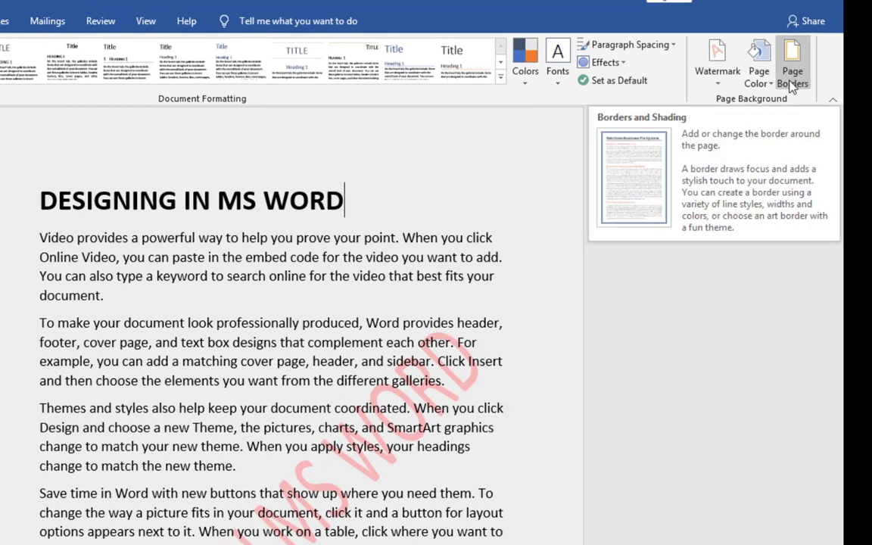
Add a Box page border to the whole document in a 3 pt double-line style with thick outer and thin inner lines.
click(793, 86)
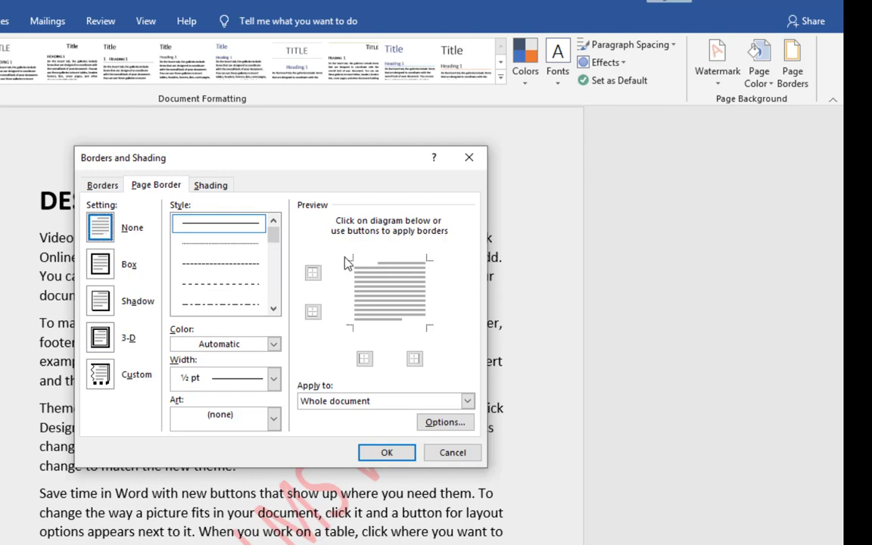
click(100, 265)
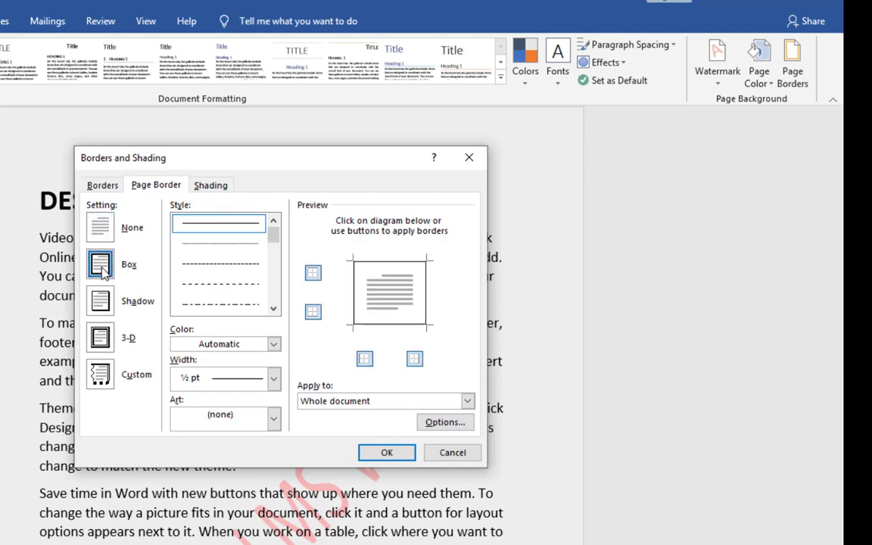
click(103, 237)
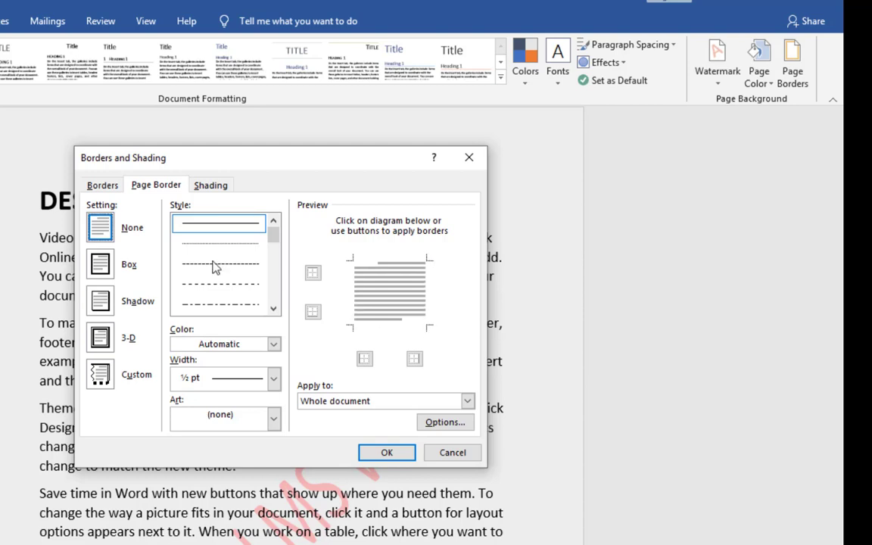
click(100, 272)
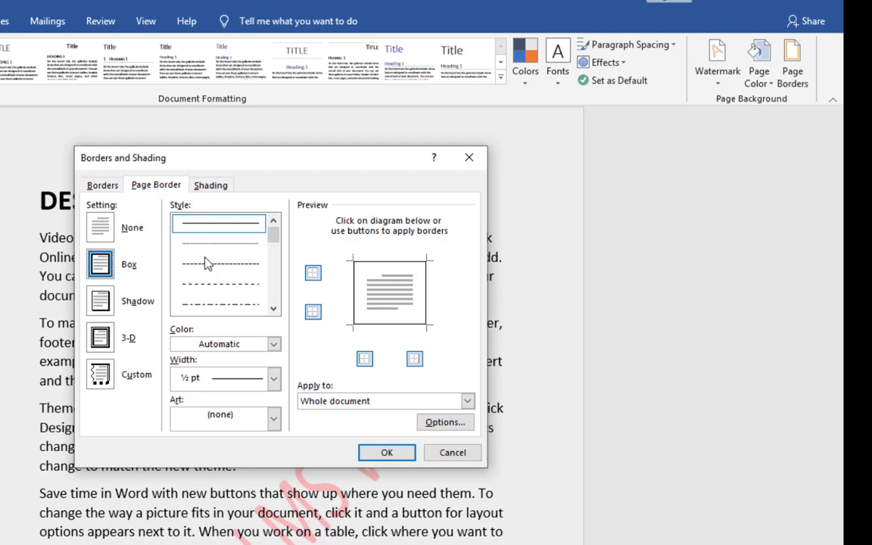
drag(274, 240, 275, 281)
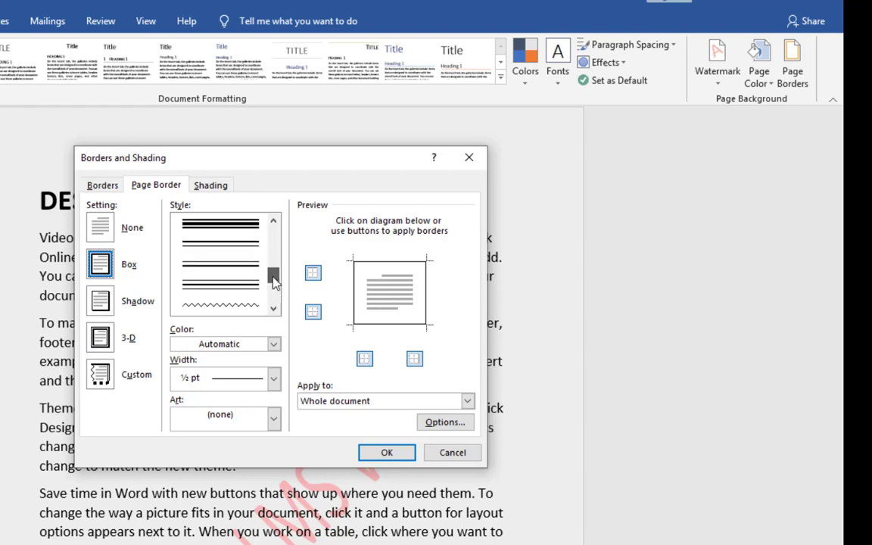
click(234, 248)
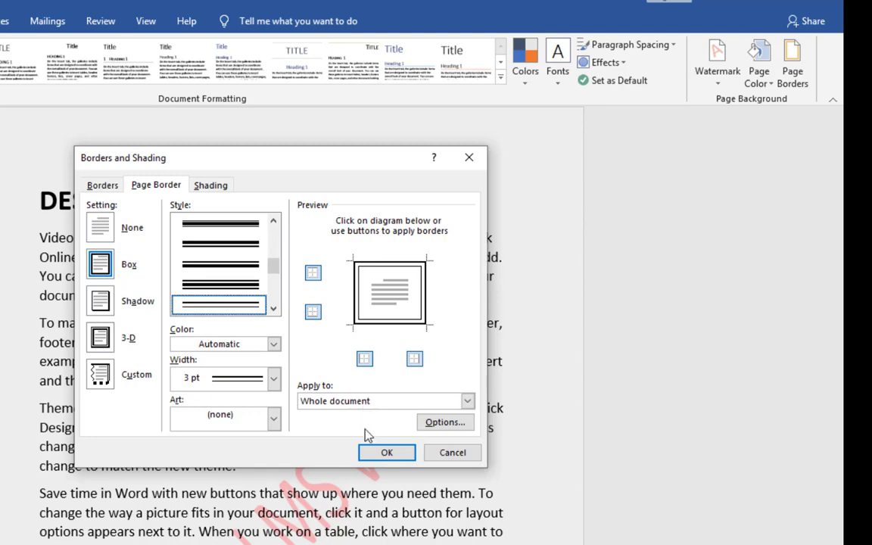
click(371, 453)
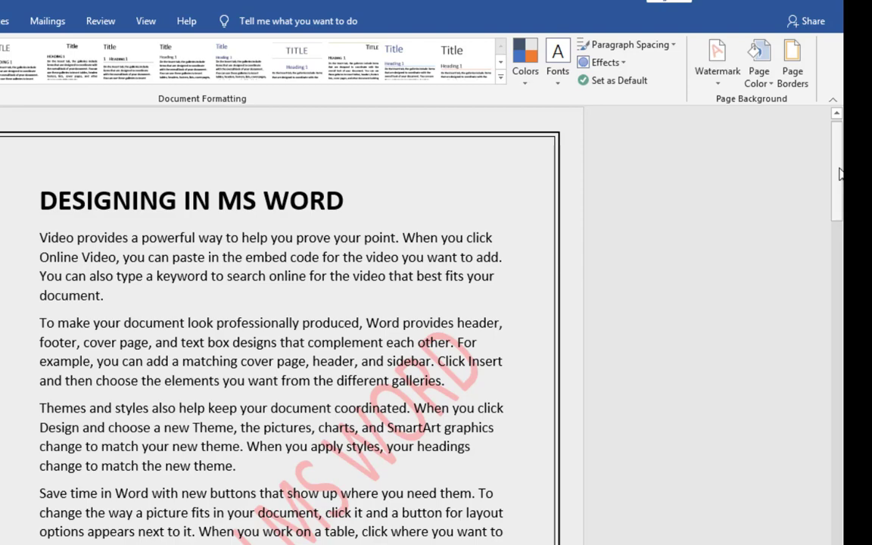
Select the first body paragraph and apply the built-in Double paragraph spacing to the document.
drag(838, 174, 818, 432)
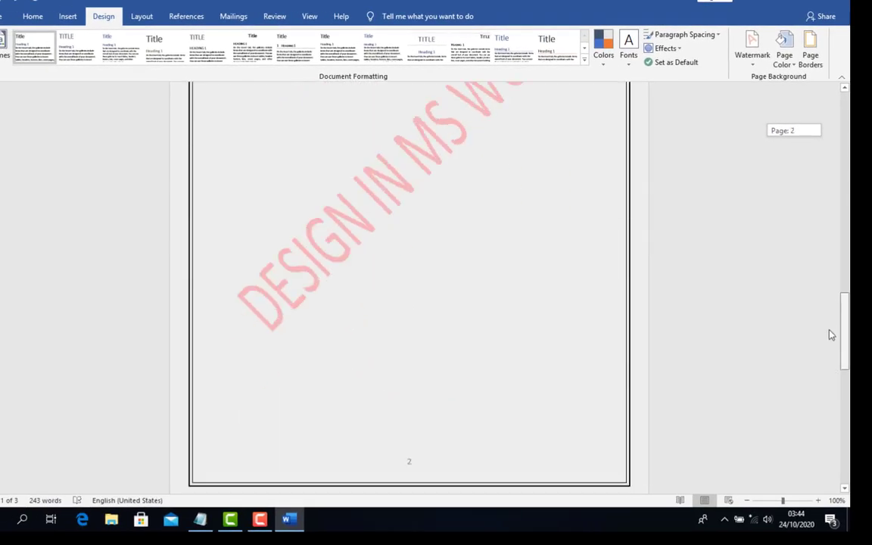
drag(831, 334, 820, 463)
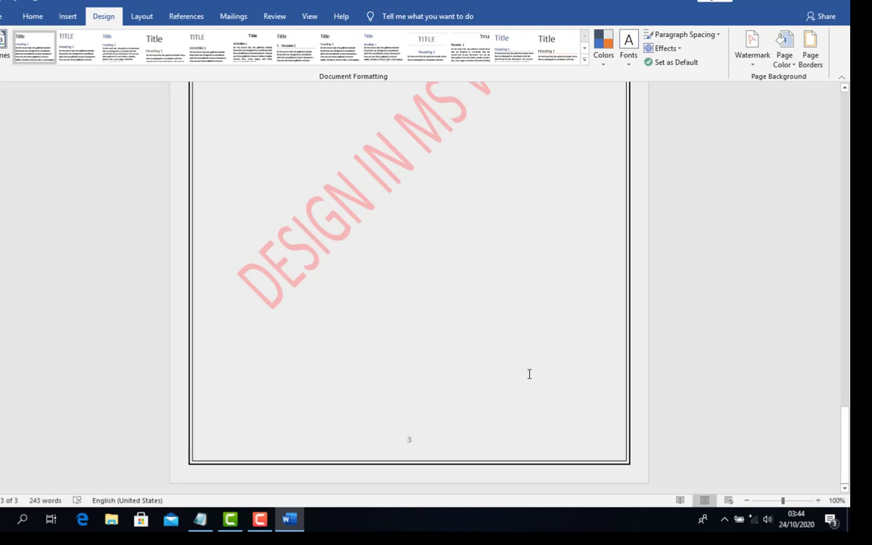
drag(845, 437, 849, 76)
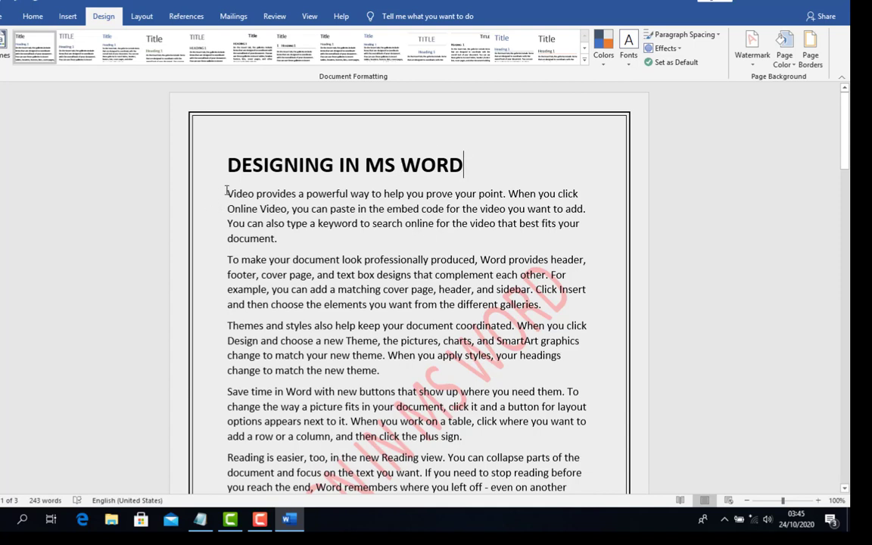
drag(226, 192, 297, 237)
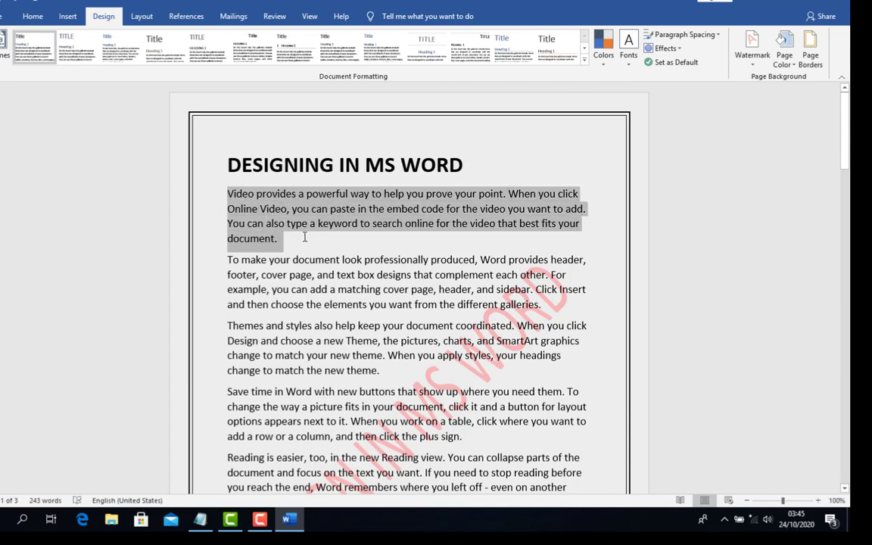
drag(305, 237, 304, 237)
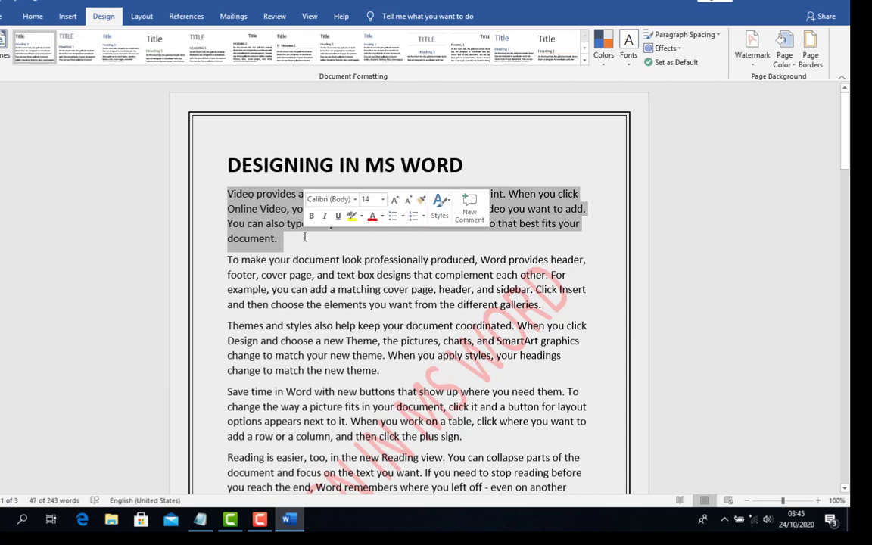
click(301, 239)
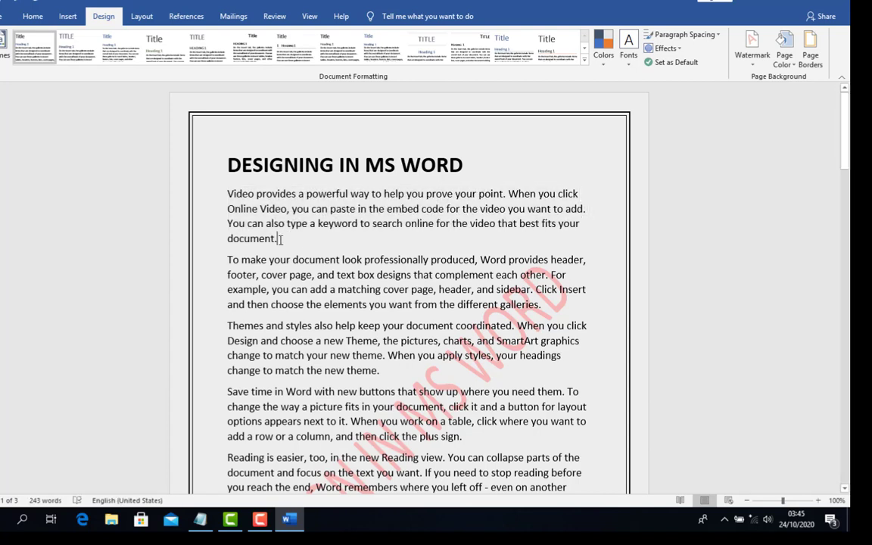
drag(280, 239, 203, 199)
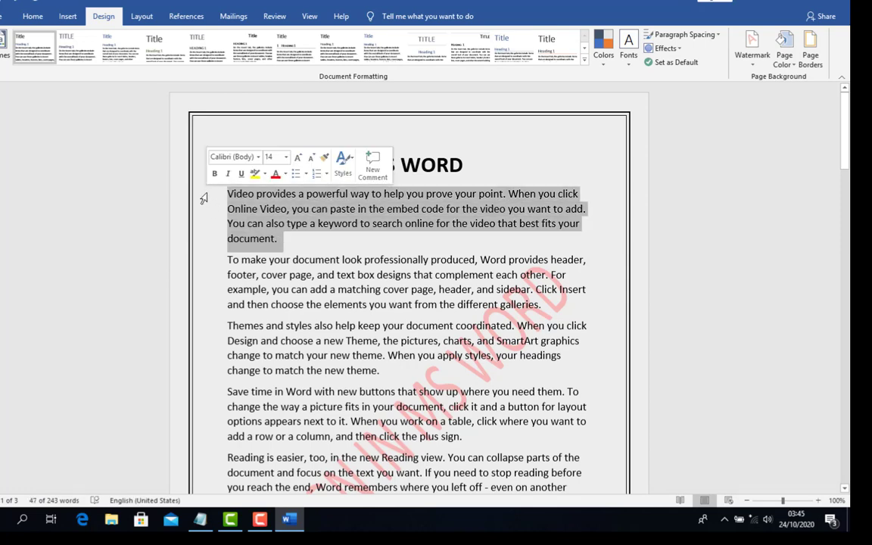
click(685, 38)
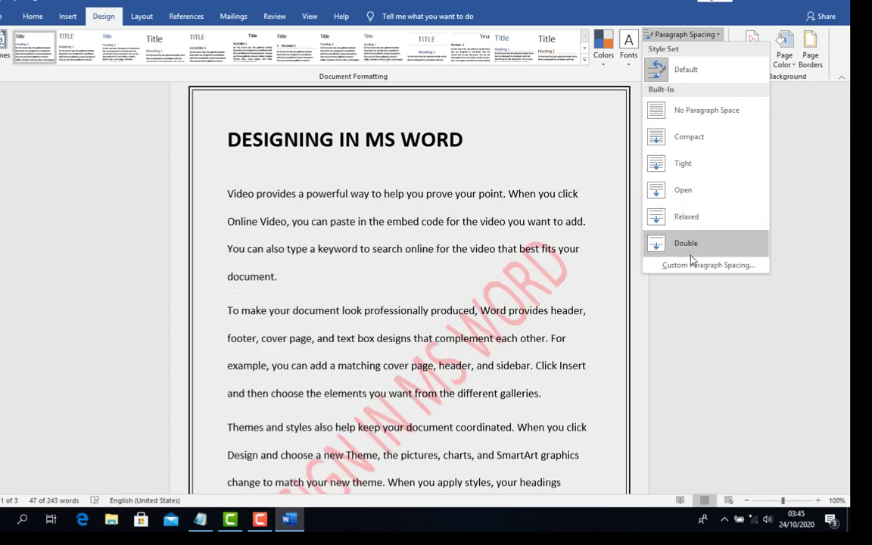
click(686, 248)
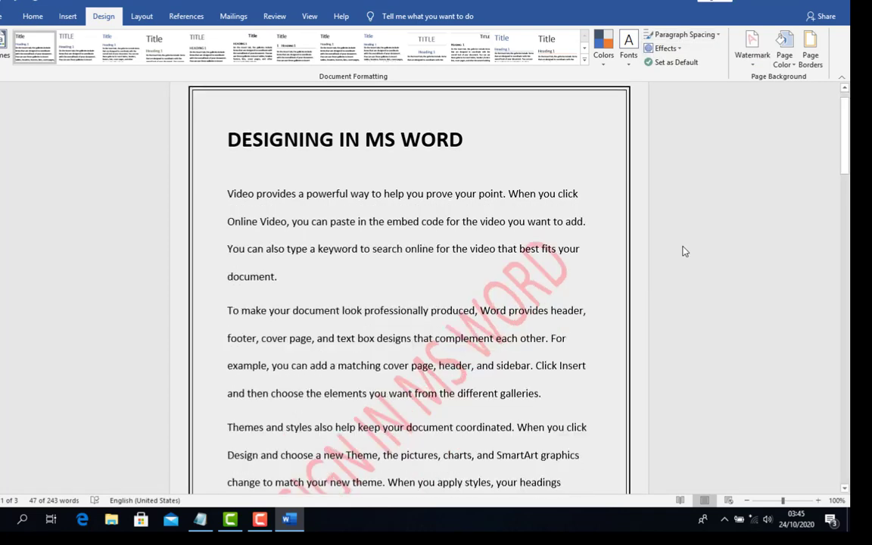
triple_click(482, 273)
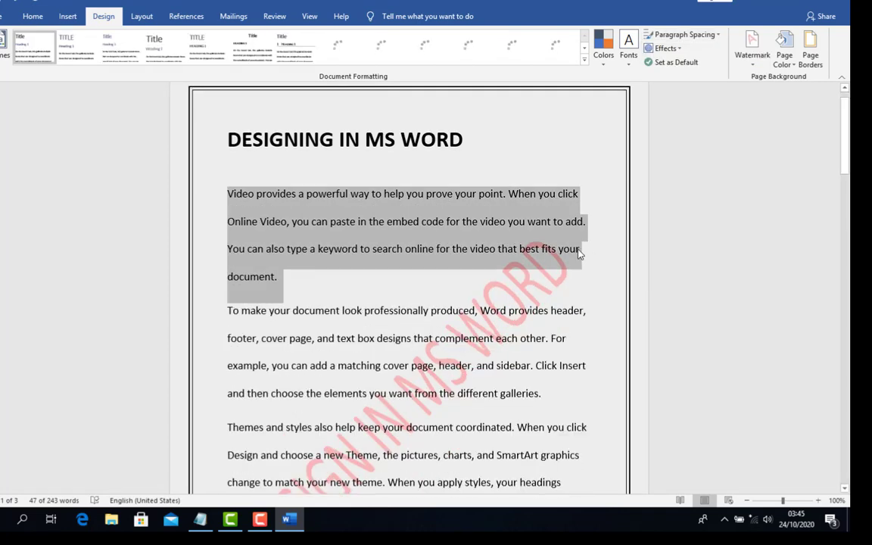
click(392, 287)
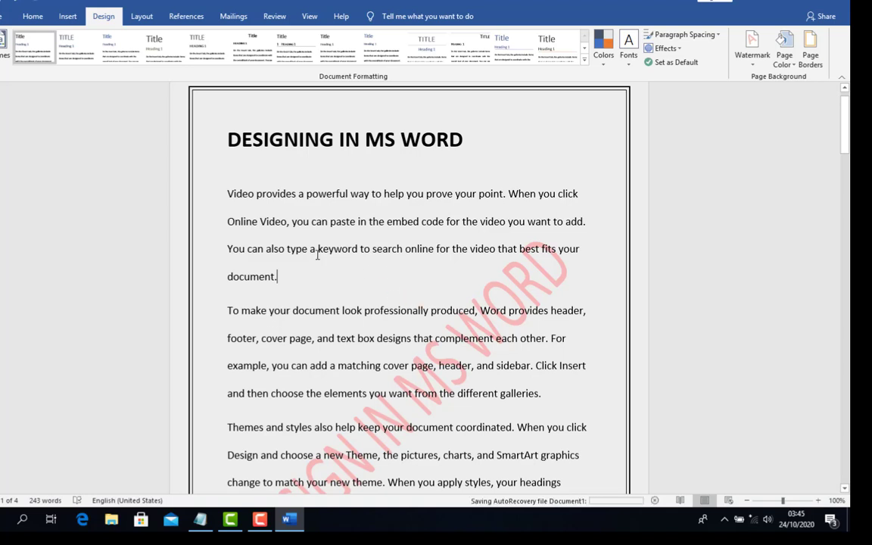
Select all of the document's text and set custom paragraph spacing with 1.5 lines line spacing for this document.
drag(227, 139, 408, 409)
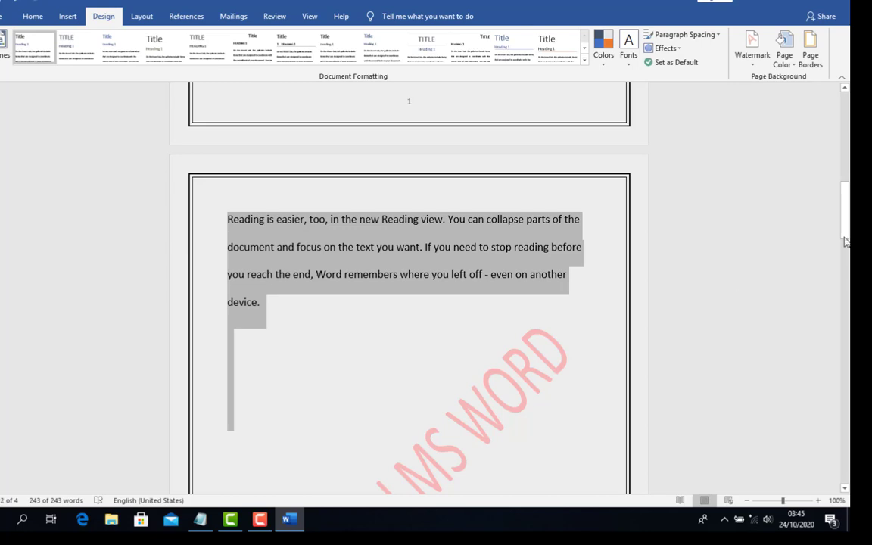
drag(846, 240, 846, 106)
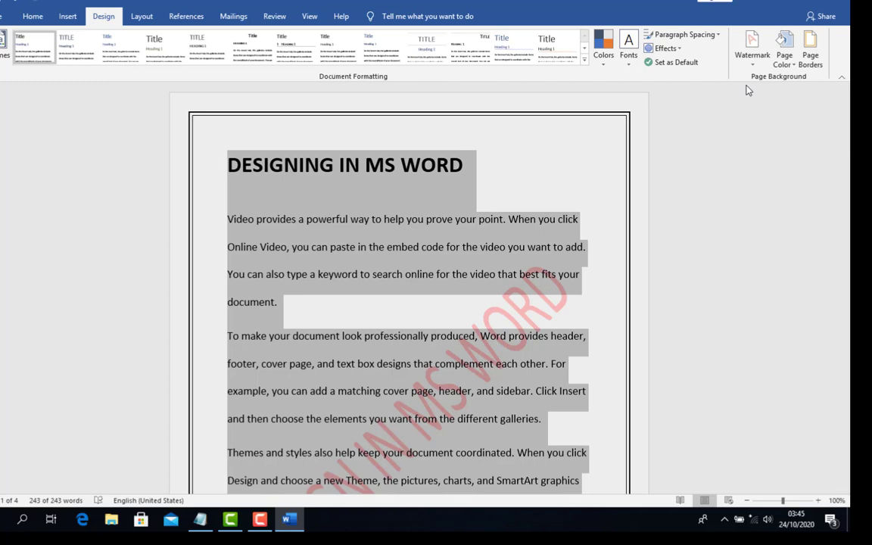
click(704, 39)
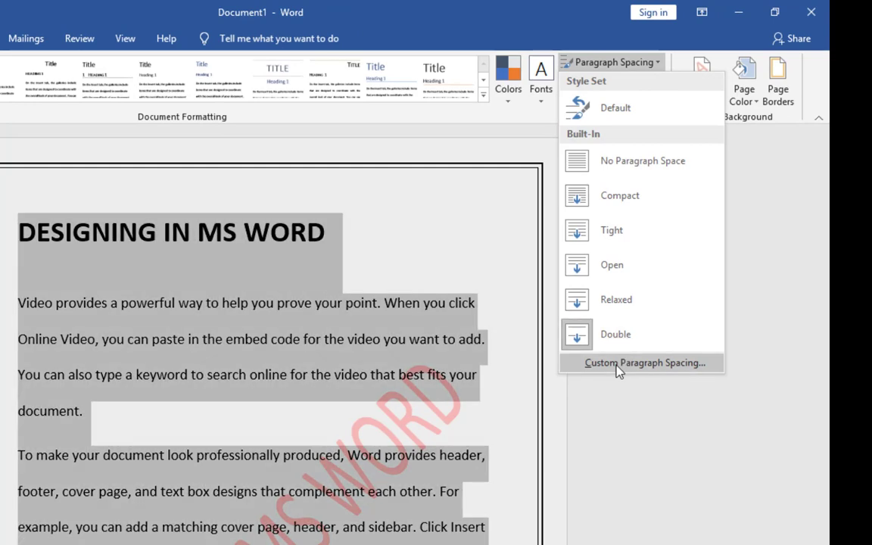
click(616, 367)
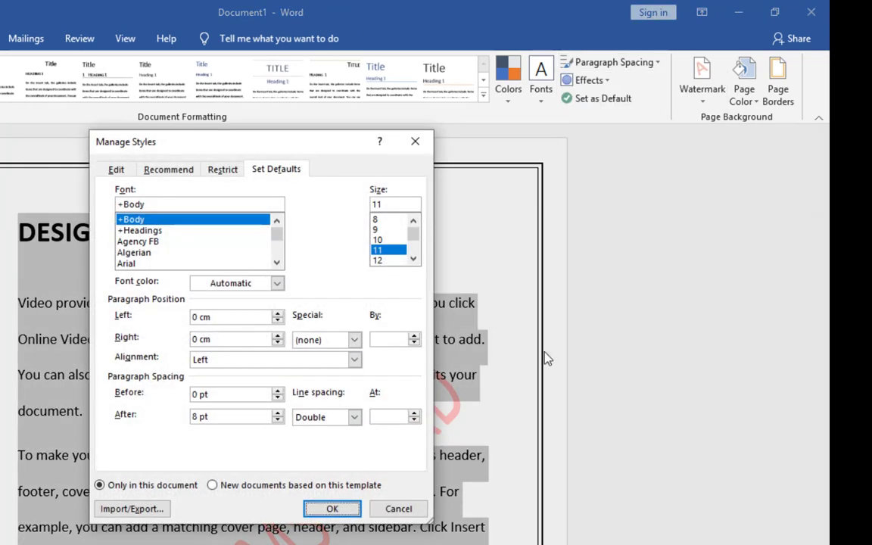
click(355, 417)
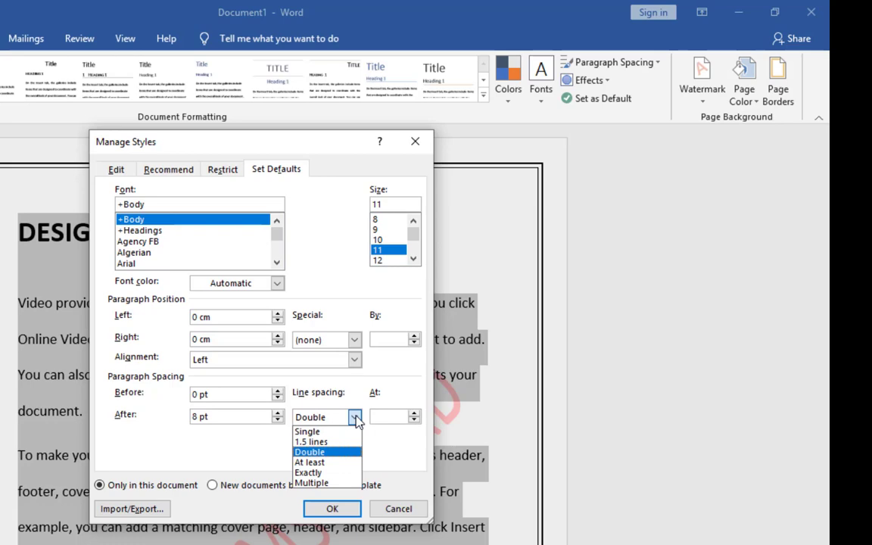
click(328, 443)
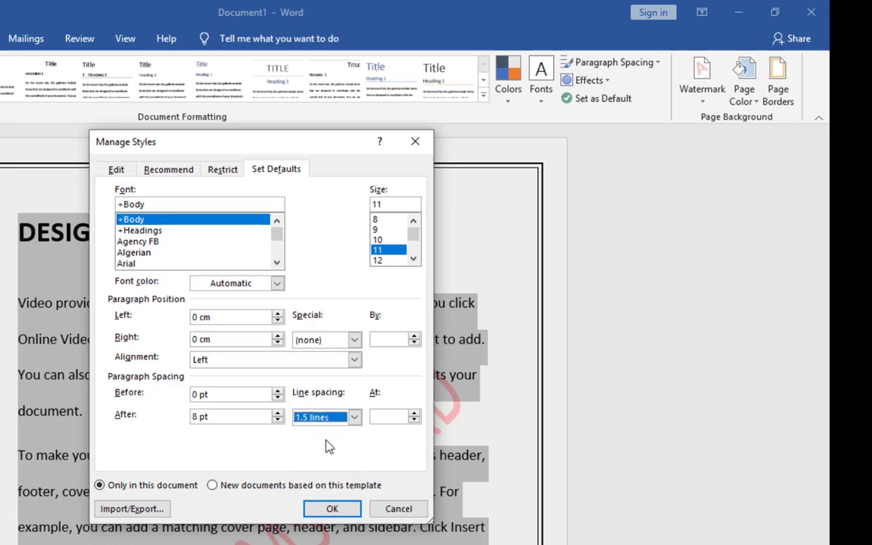
click(332, 509)
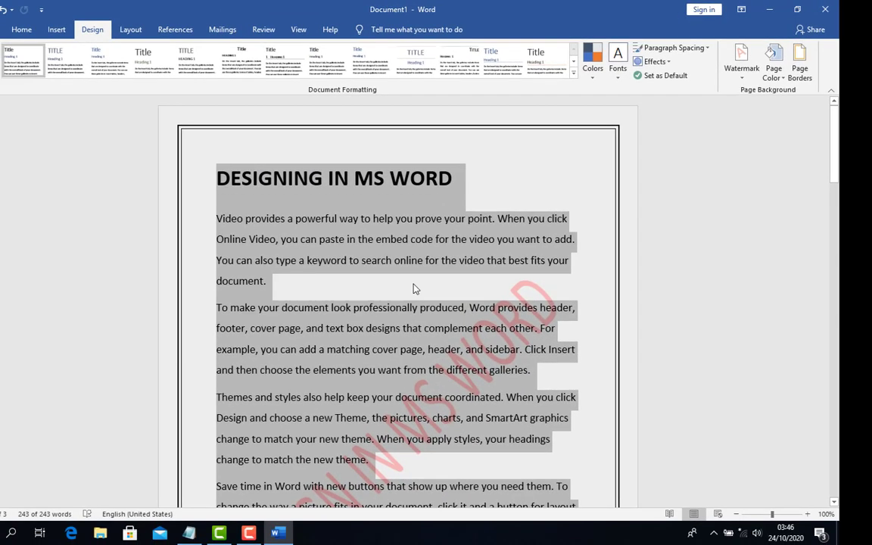
click(414, 289)
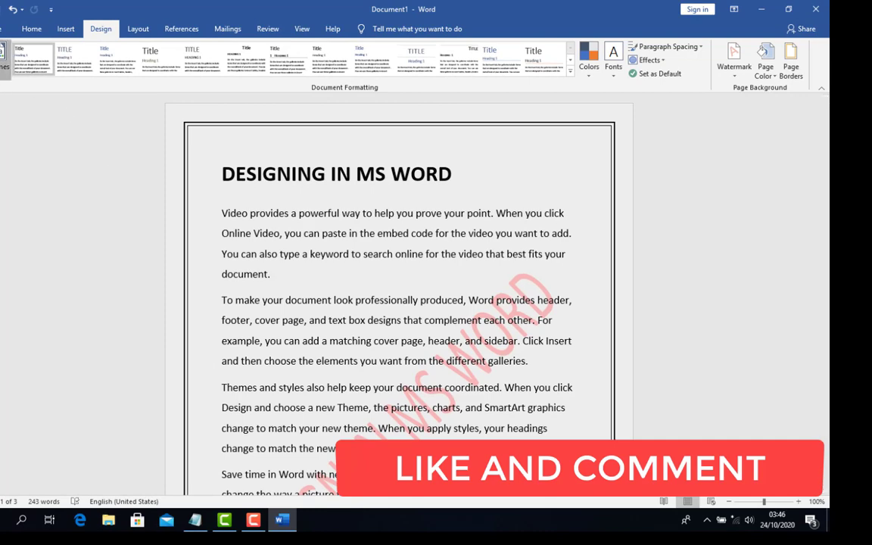
Apply the Integral theme to the document and review its look across the pages.
click(4, 76)
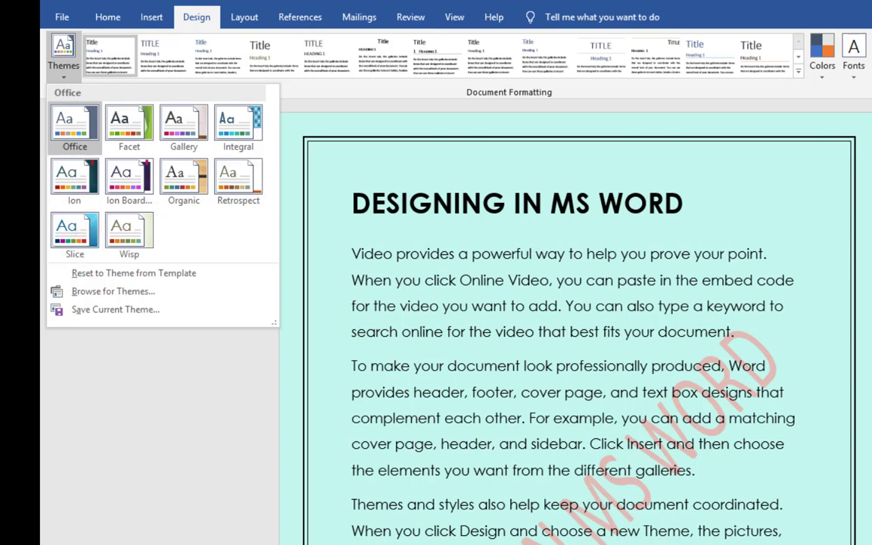
click(804, 429)
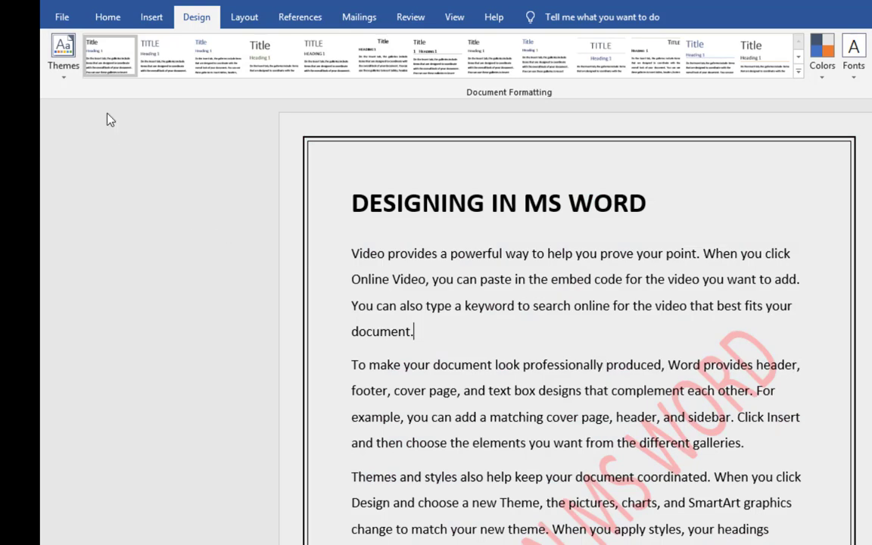
click(63, 61)
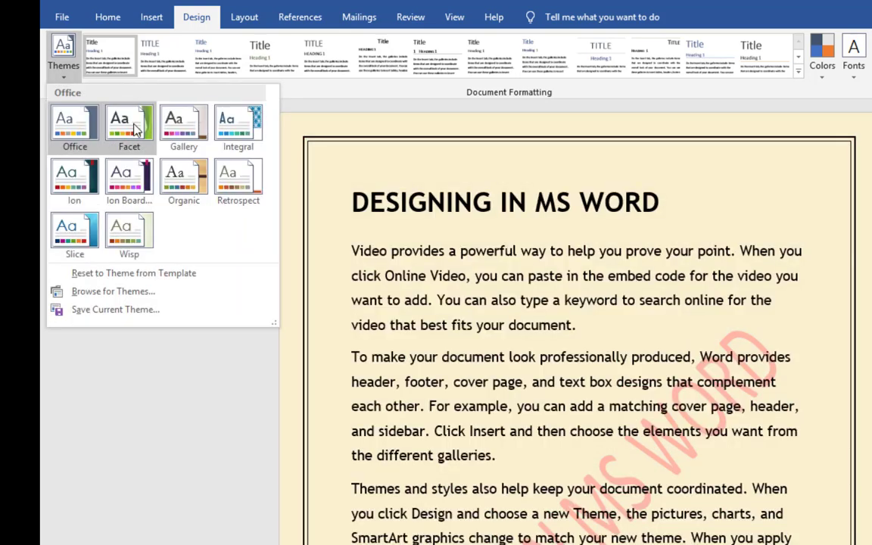
click(236, 128)
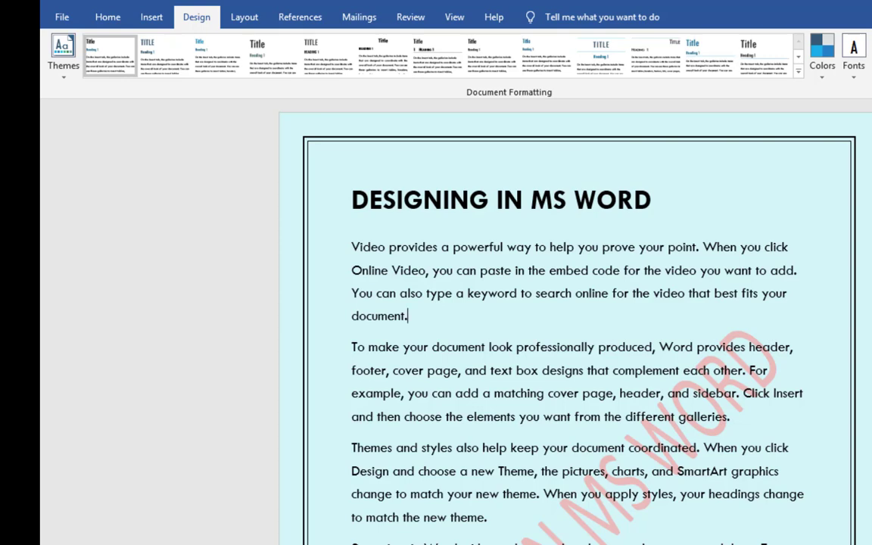
scroll(575, 318, down, 10)
scroll(575, 318, down, 15)
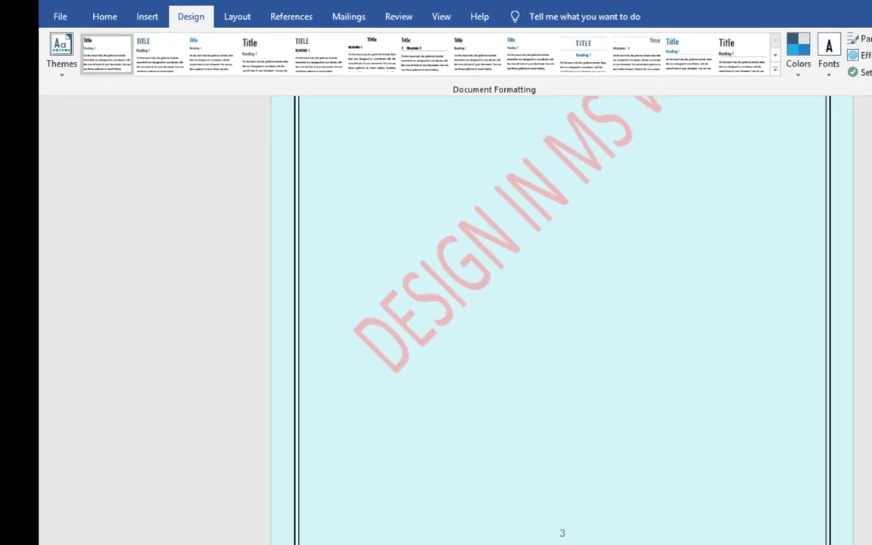
scroll(484, 303, up, 20)
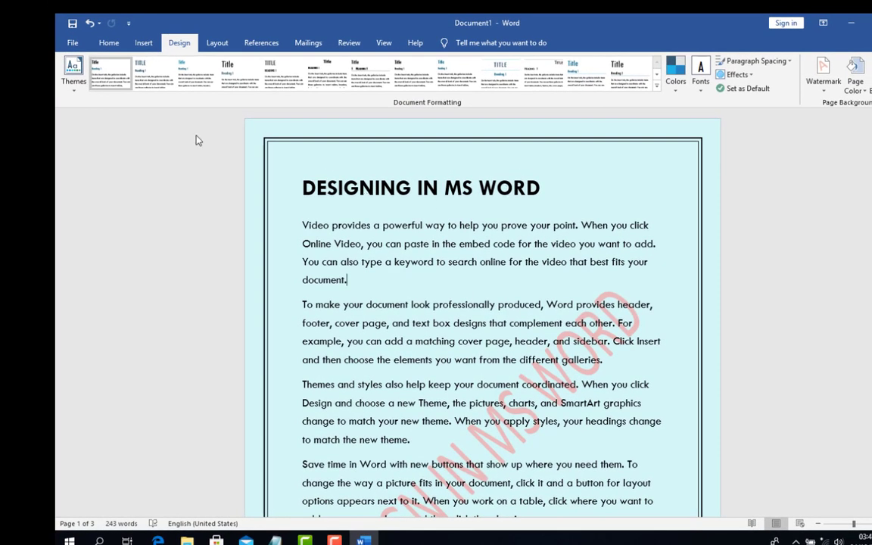
Switch the document back to the Office theme and apply the second style set, with the all-caps TITLE.
click(72, 81)
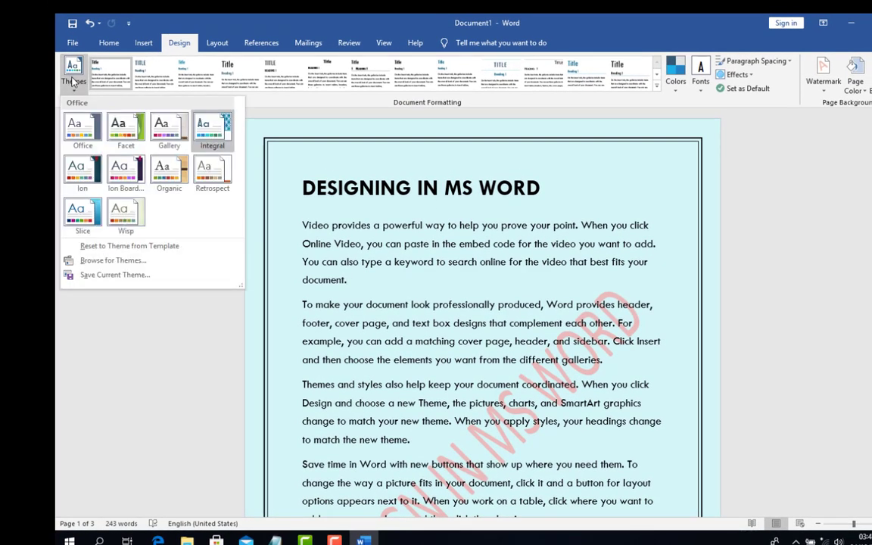
click(80, 124)
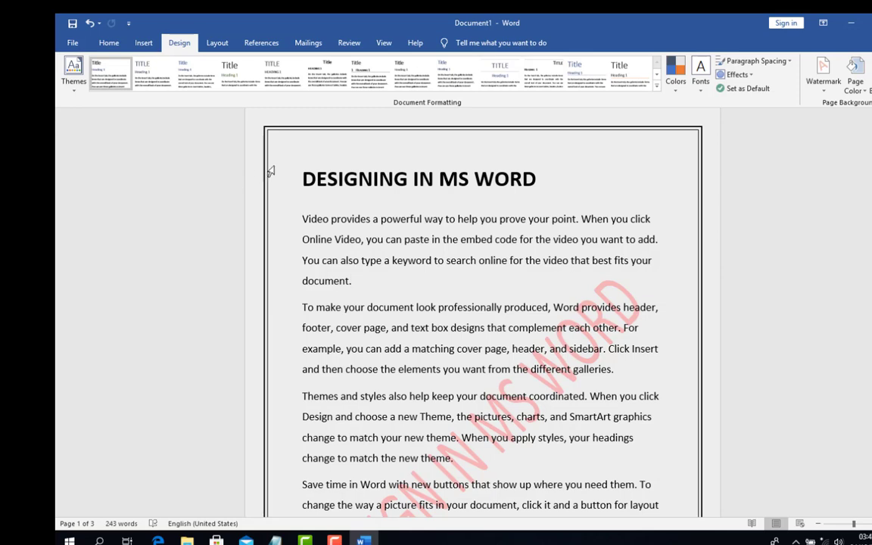
click(146, 83)
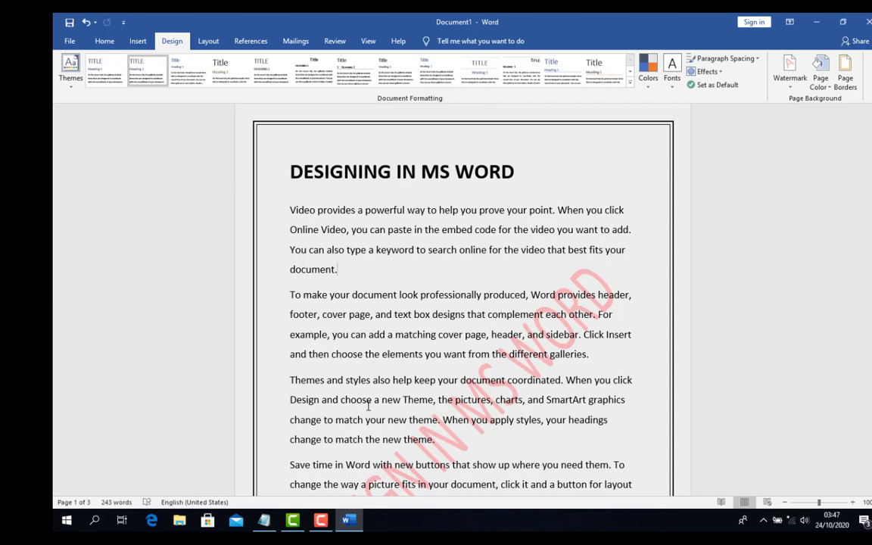
click(321, 520)
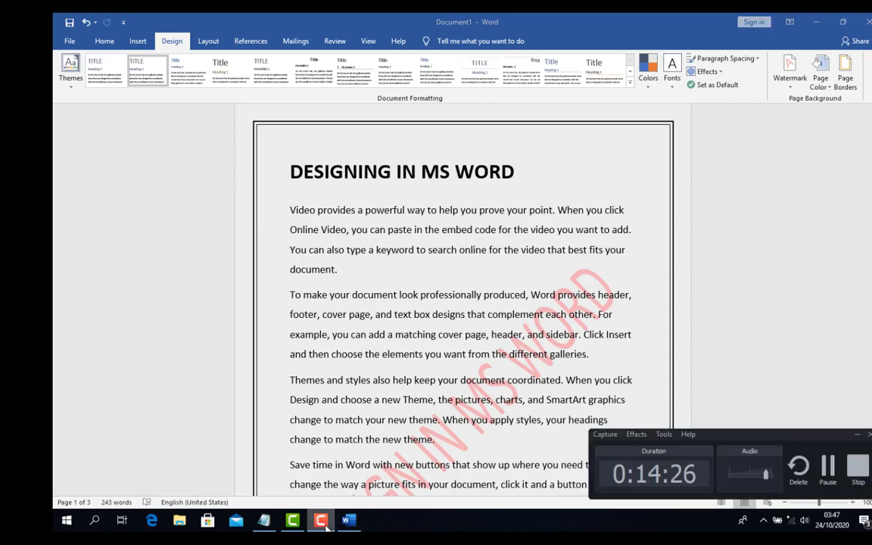